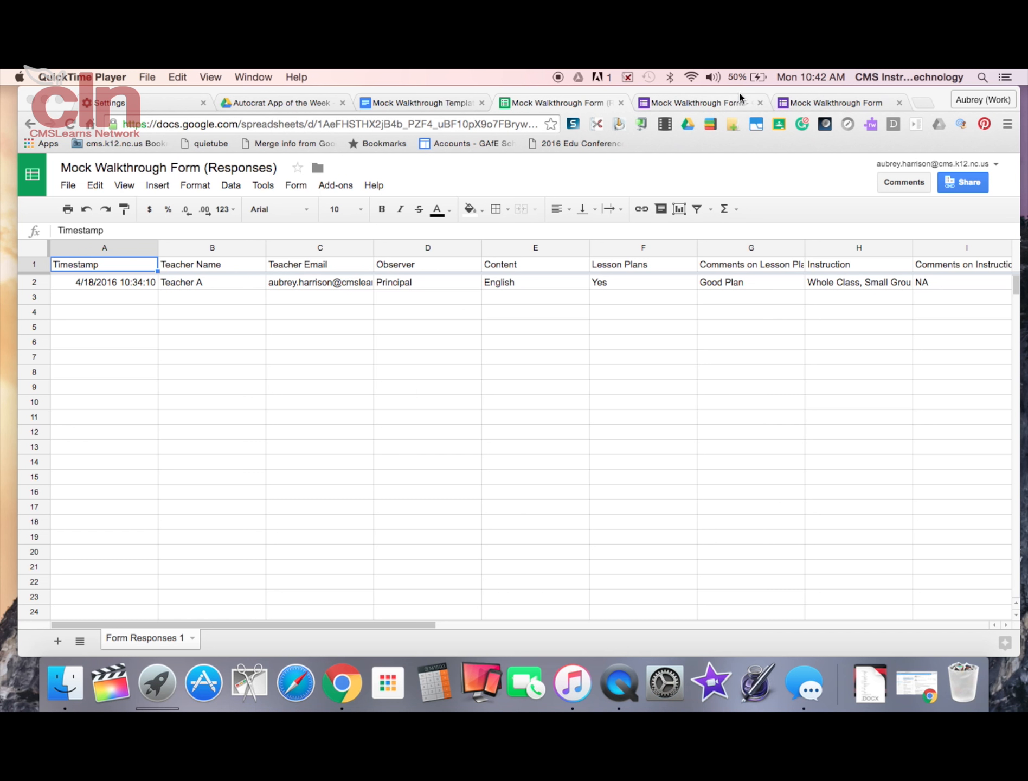
# - Review the live Mock Walkthrough Form and the merge tags in the Mock Walkthrough Template document
pyautogui.click(804, 103)
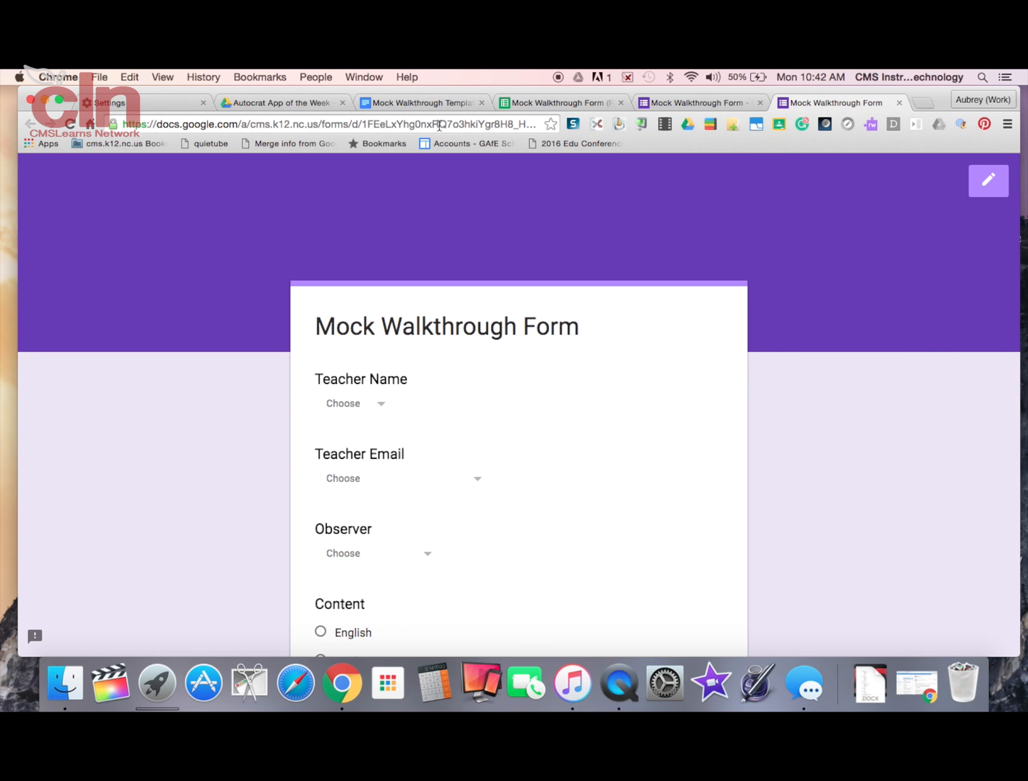
pyautogui.click(445, 104)
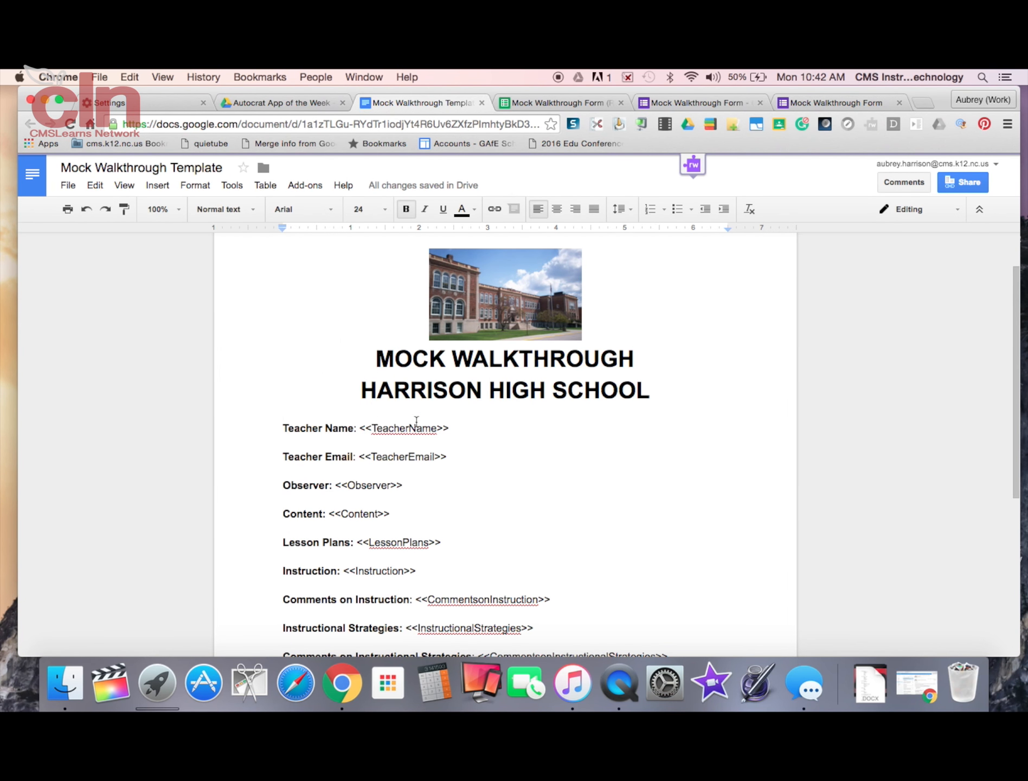
pyautogui.scroll(-3, 426, 471)
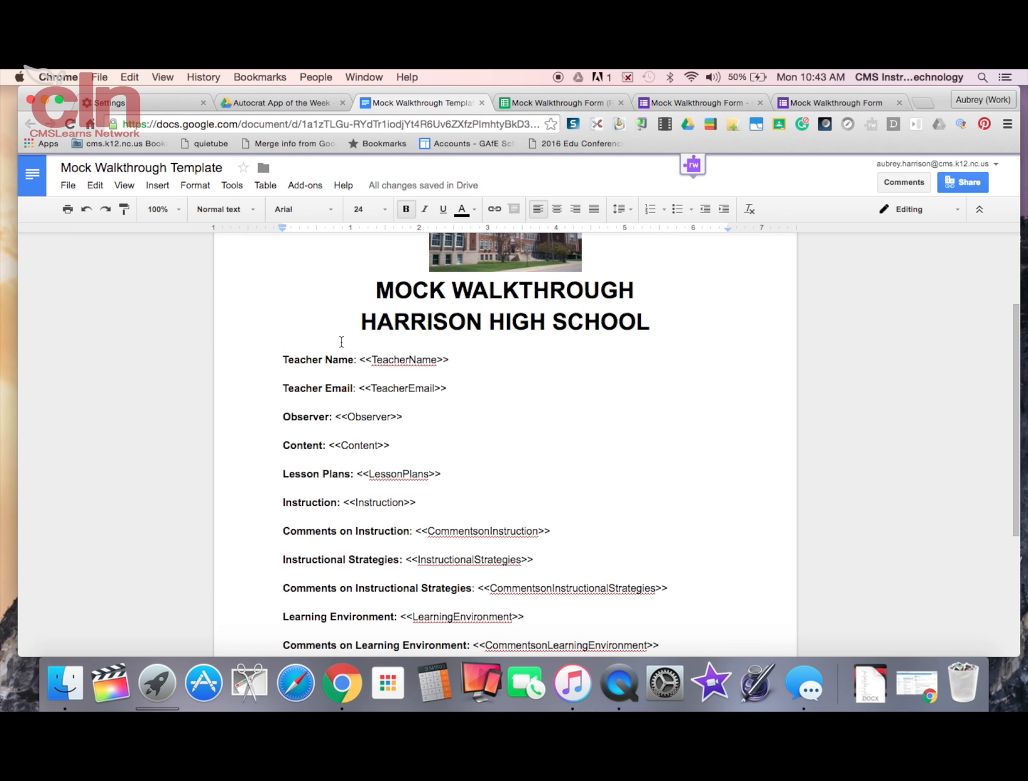
pyautogui.scroll(-1, 305, 519)
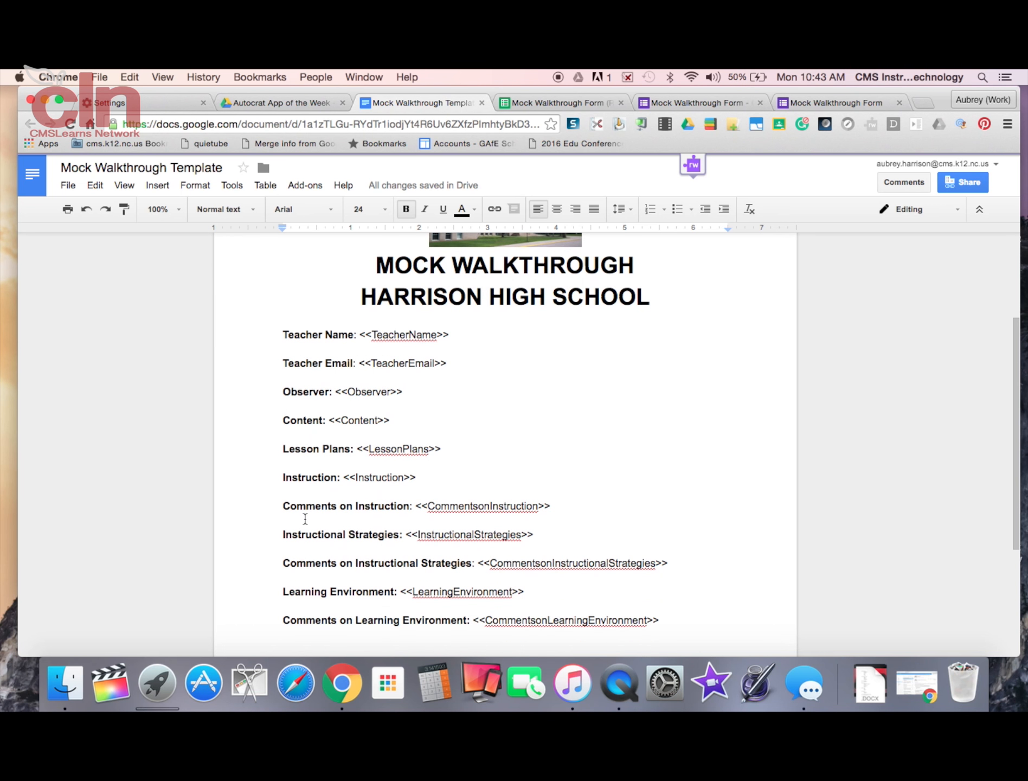
# - Show the live form in a separate window beside the template and compare its questions with the merge tags
pyautogui.click(788, 108)
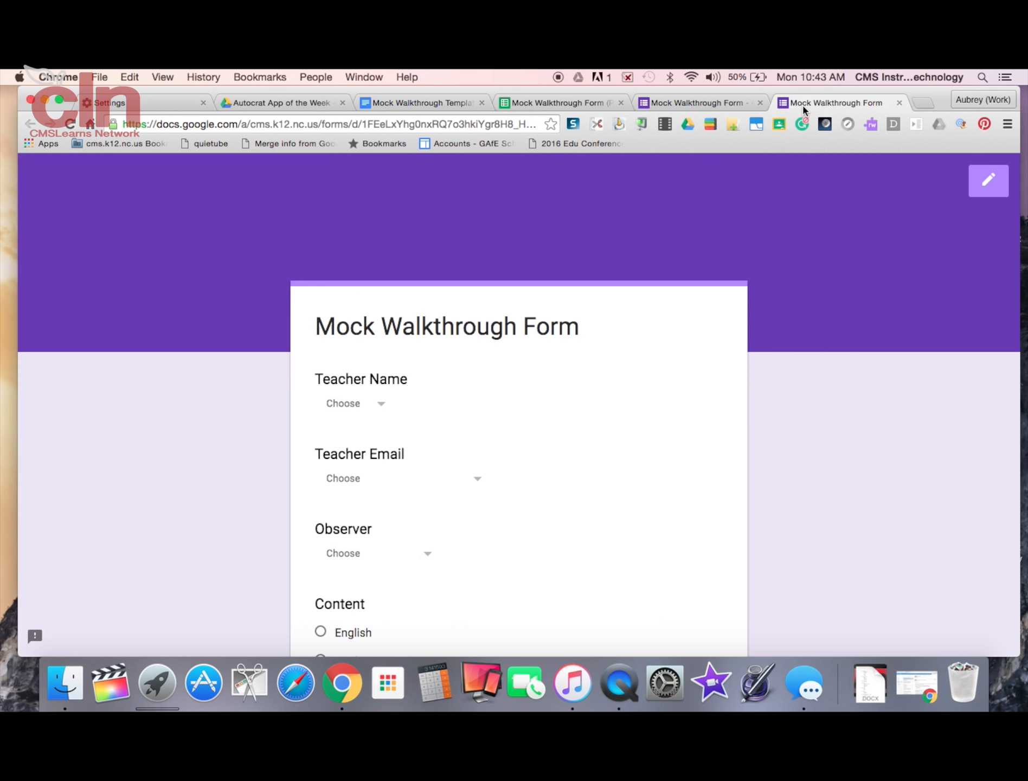
pyautogui.click(597, 126)
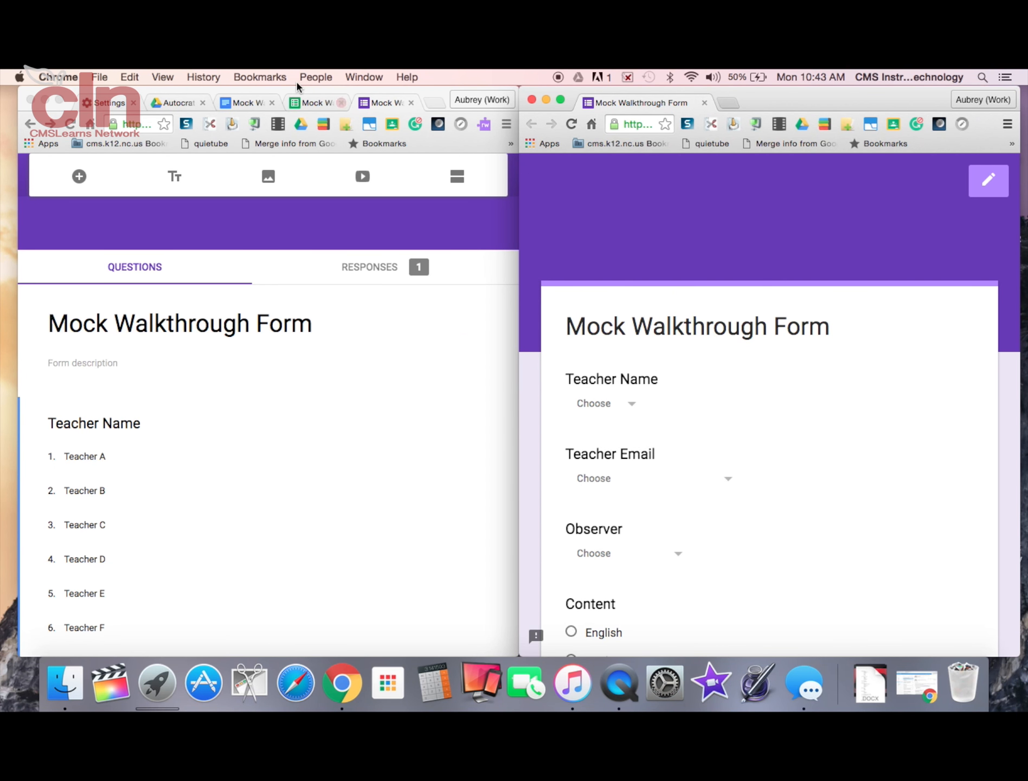
pyautogui.click(251, 104)
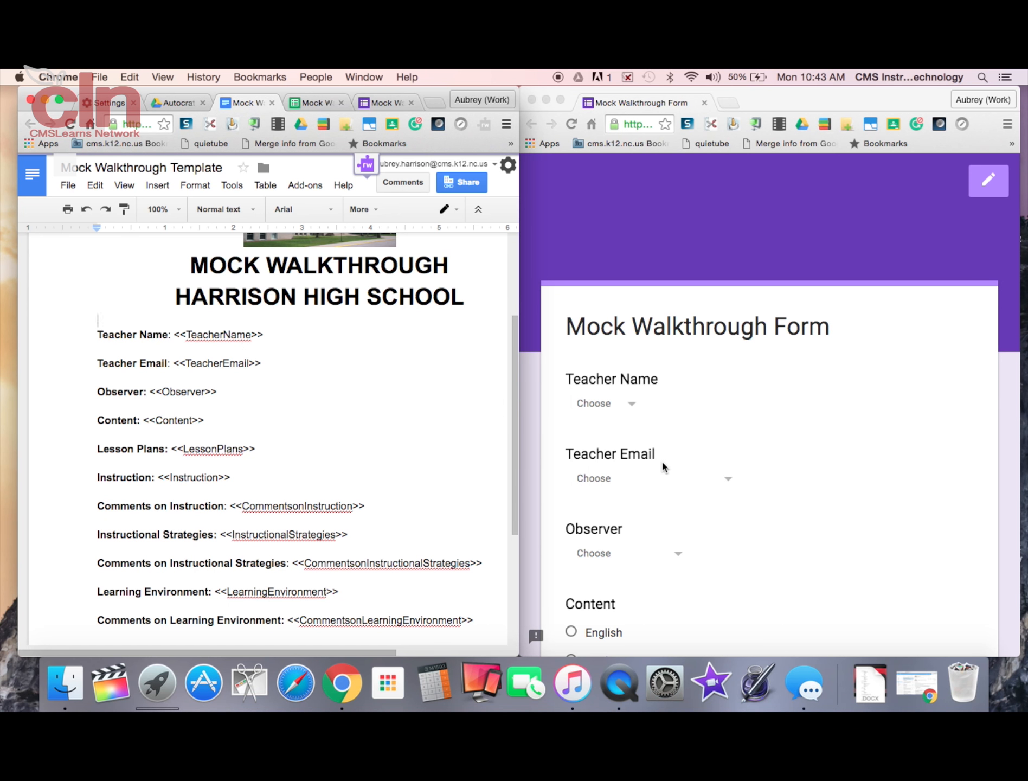
pyautogui.click(640, 459)
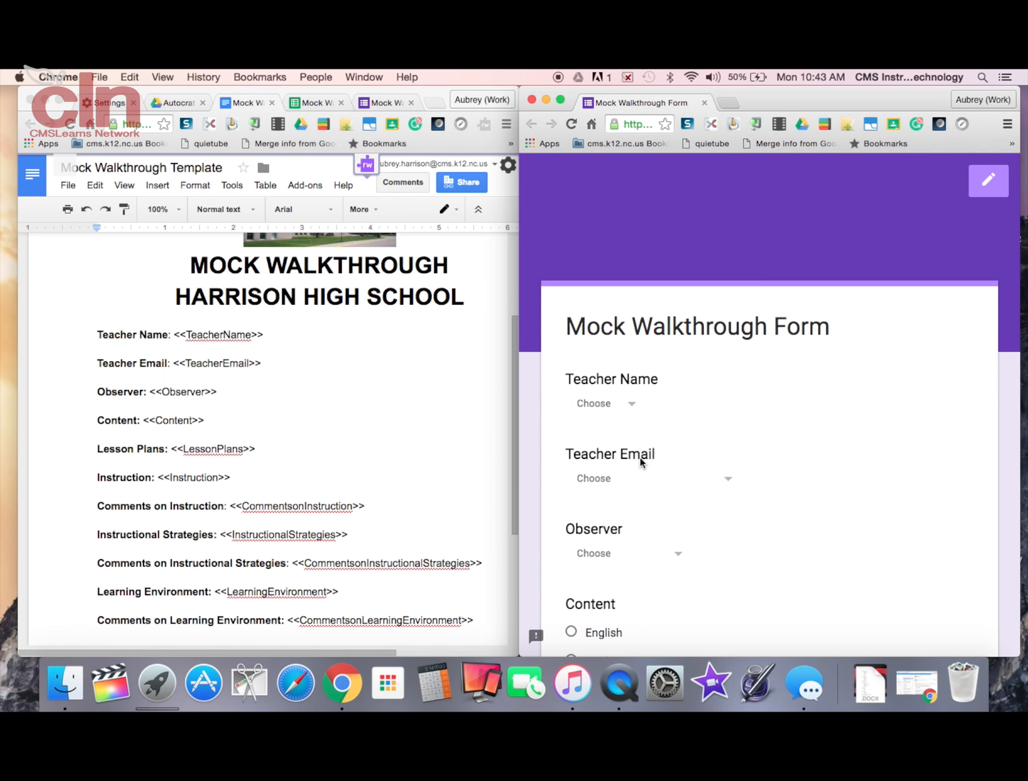
pyautogui.scroll(-1, 640, 459)
pyautogui.scroll(-5, 640, 460)
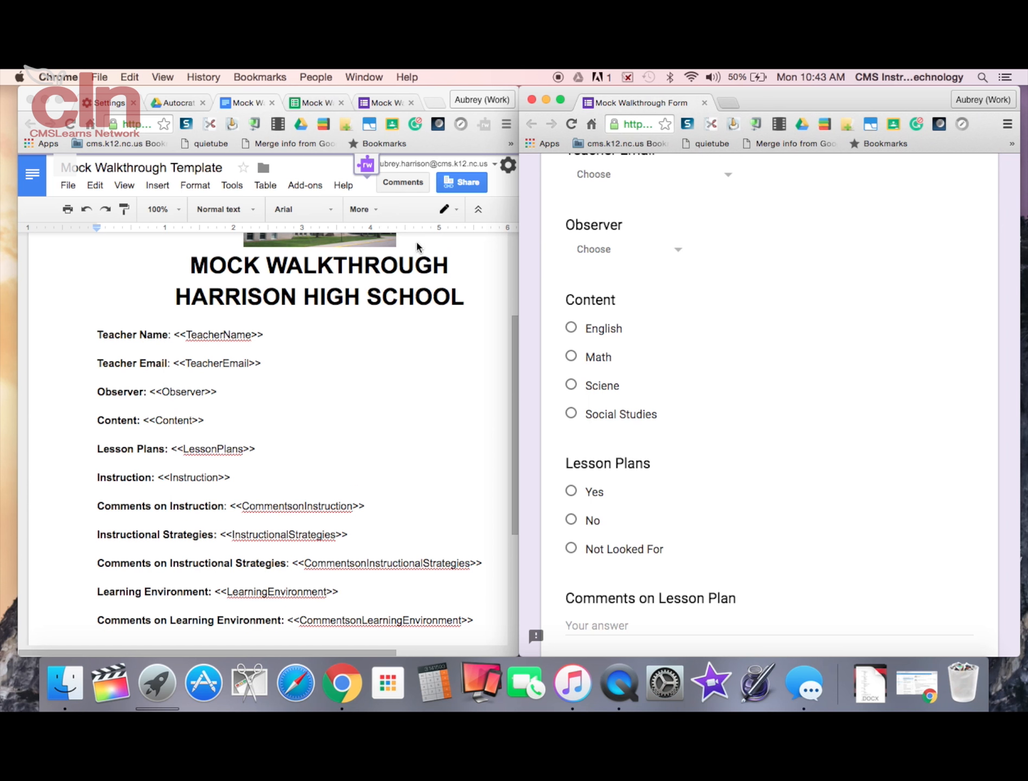
# - Return the live form to the main browser window and look through the whole template document
pyautogui.click(734, 125)
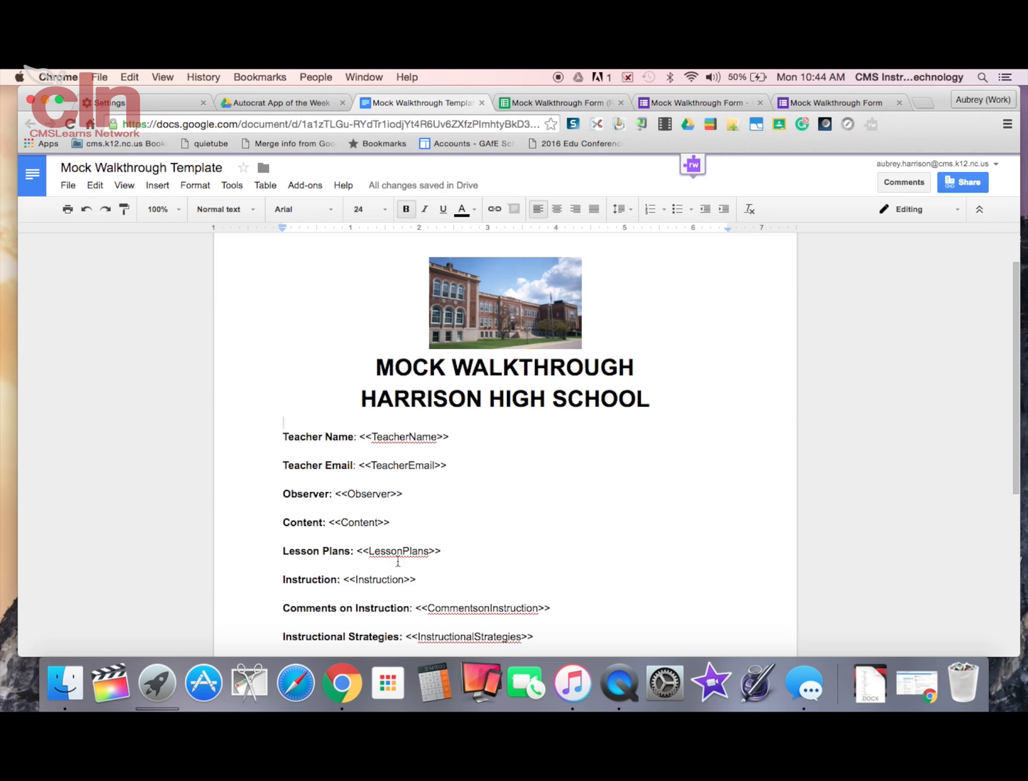
pyautogui.scroll(-5, 404, 557)
pyautogui.scroll(5, 404, 548)
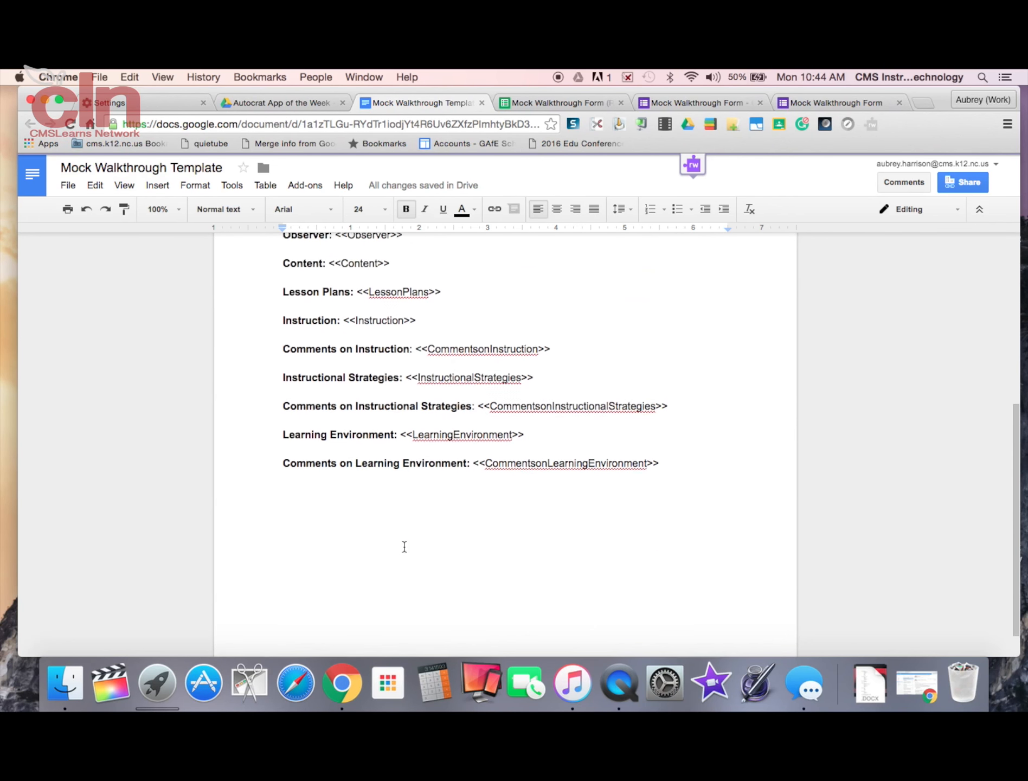
pyautogui.scroll(2, 404, 548)
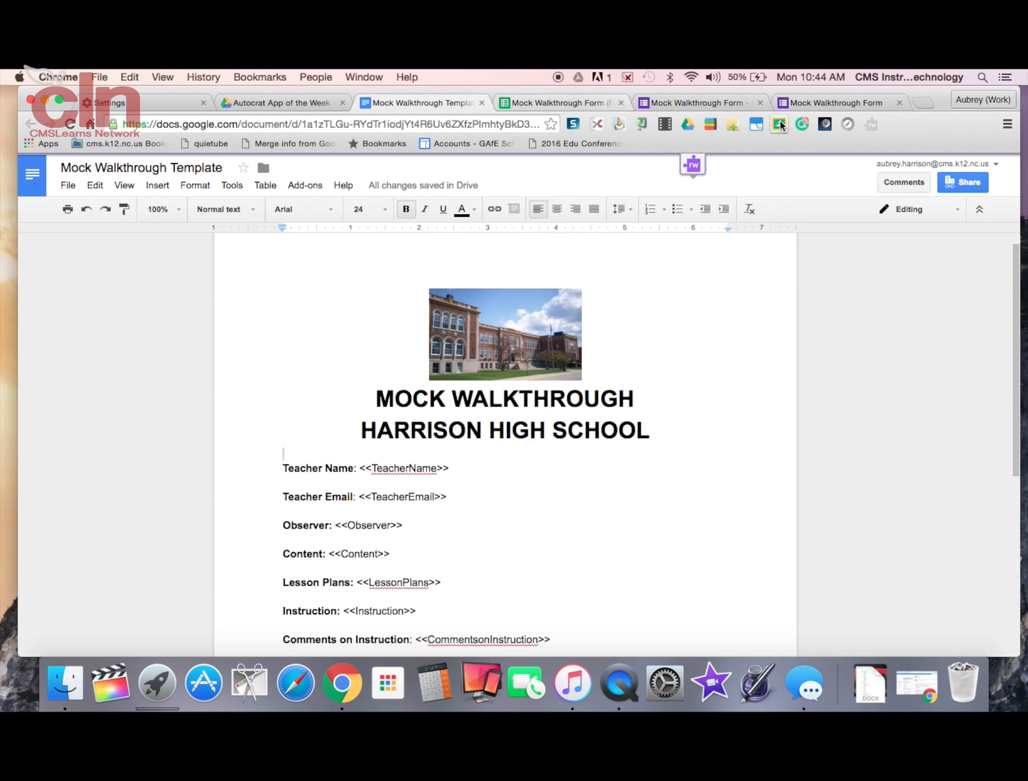
# - Launch the autoCrat add-on from the Mock Walkthrough Form (Responses) spreadsheet and start a new merge job
pyautogui.click(530, 106)
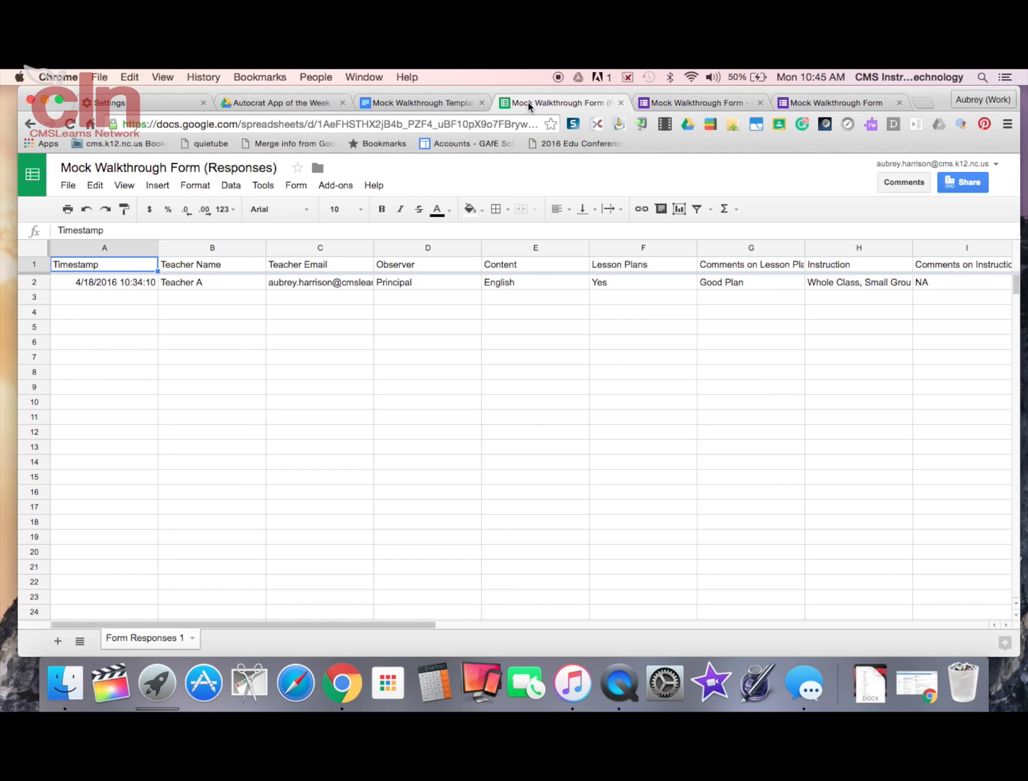
pyautogui.click(336, 186)
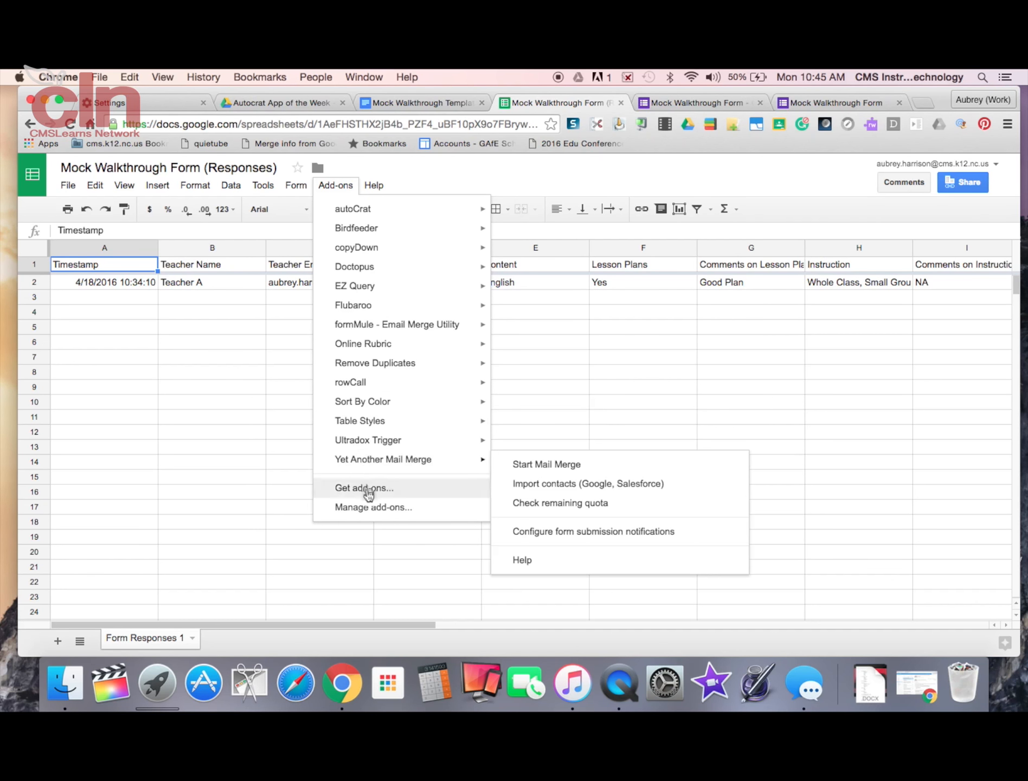
pyautogui.moveTo(350, 217)
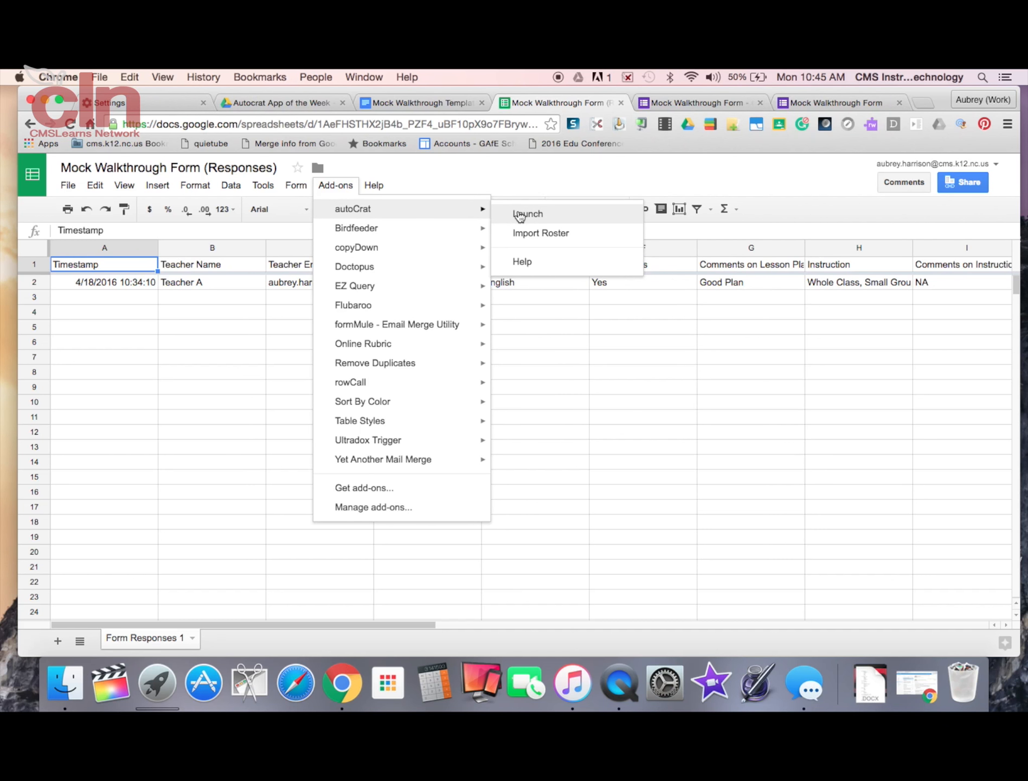
pyautogui.click(520, 216)
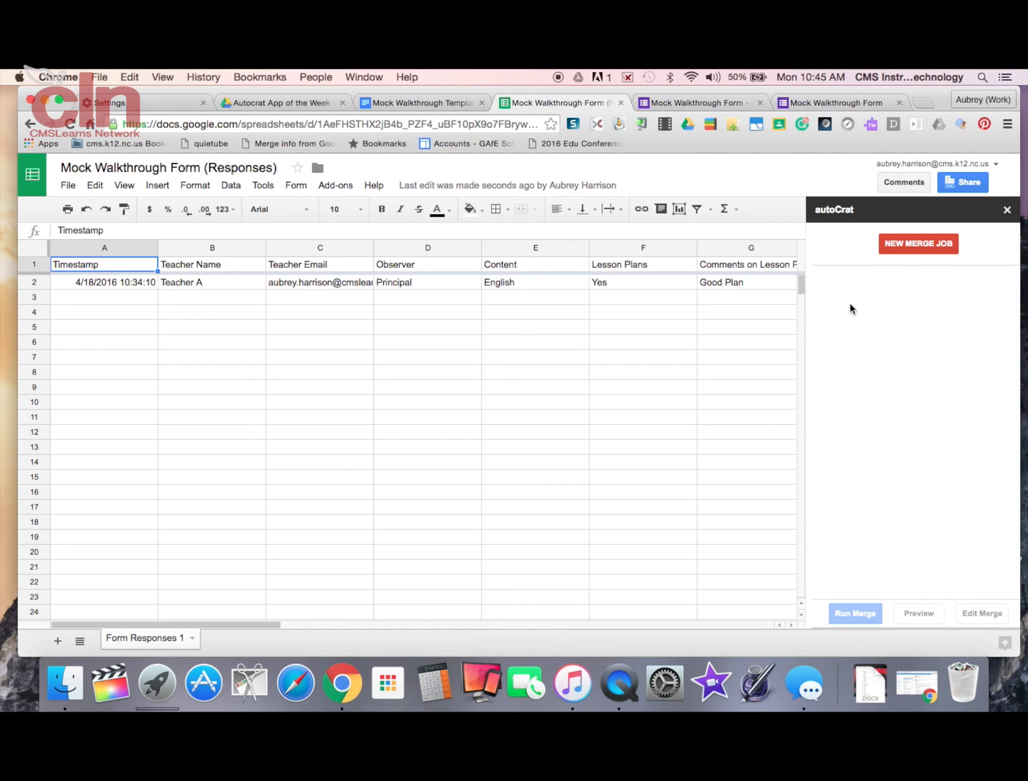
pyautogui.click(922, 248)
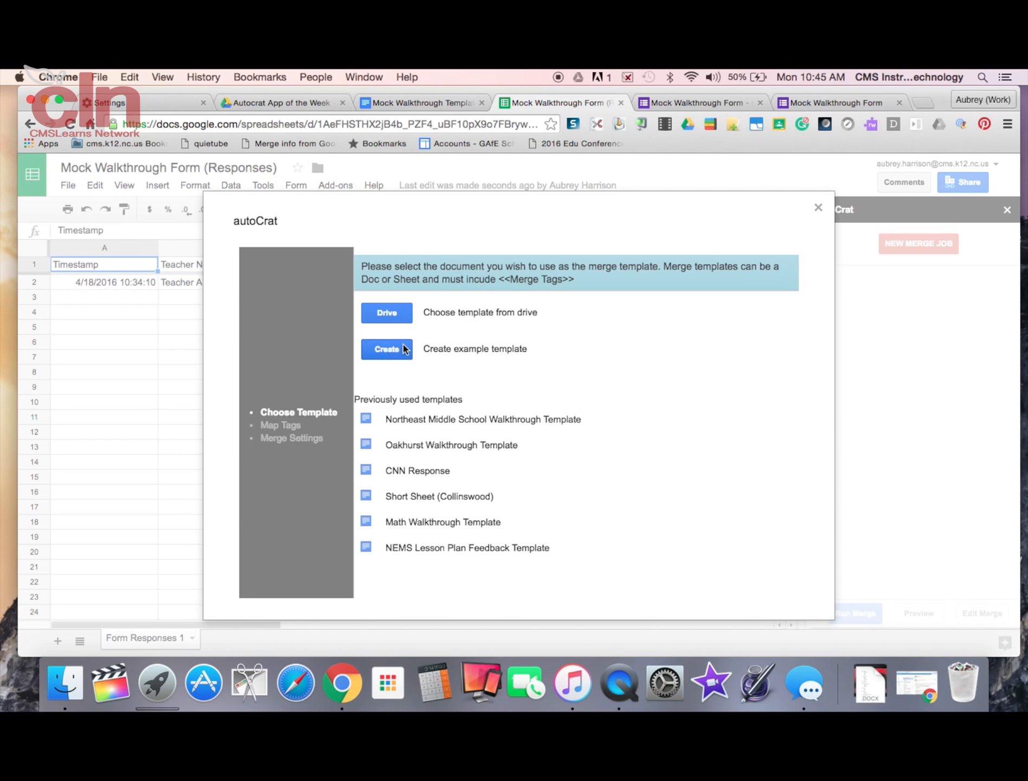
# - Choose the Mock Walkthrough document in Drive's Autocrat App of the Week folder as the merge template
pyautogui.click(400, 306)
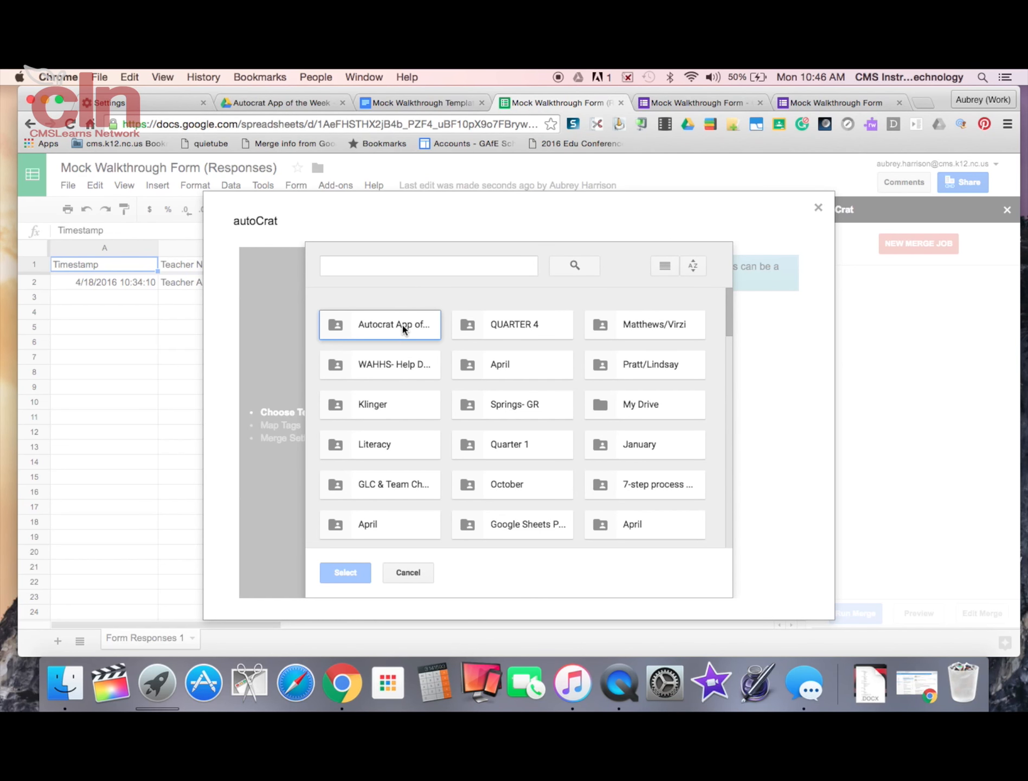
pyautogui.doubleClick(402, 325)
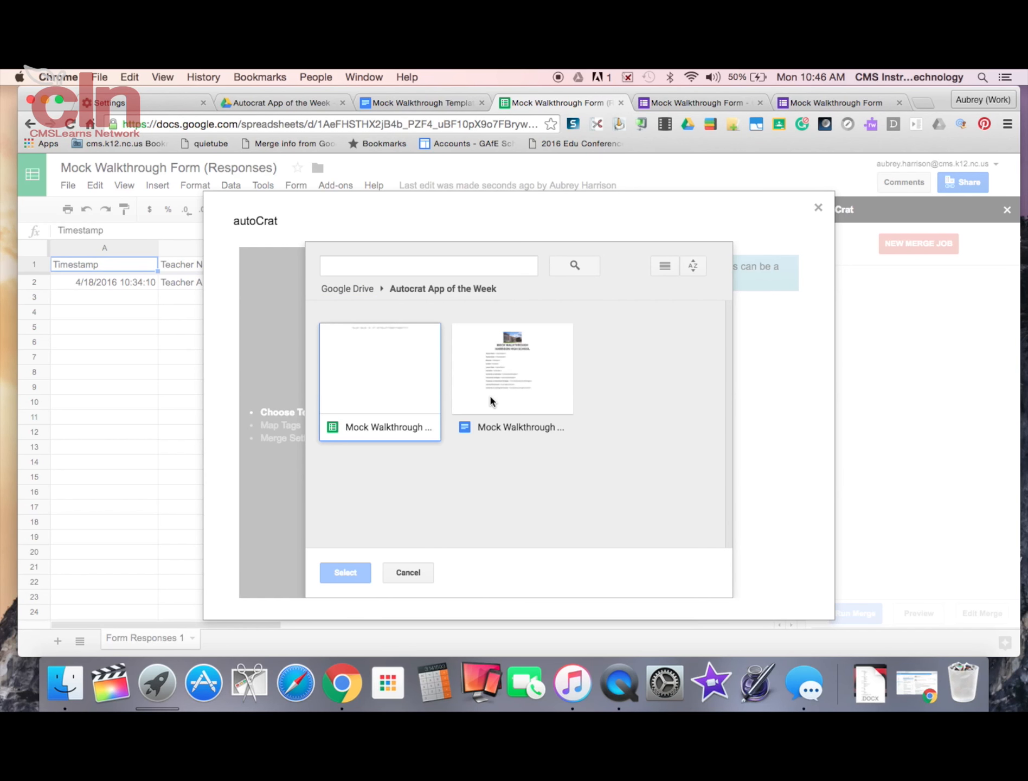
pyautogui.doubleClick(490, 394)
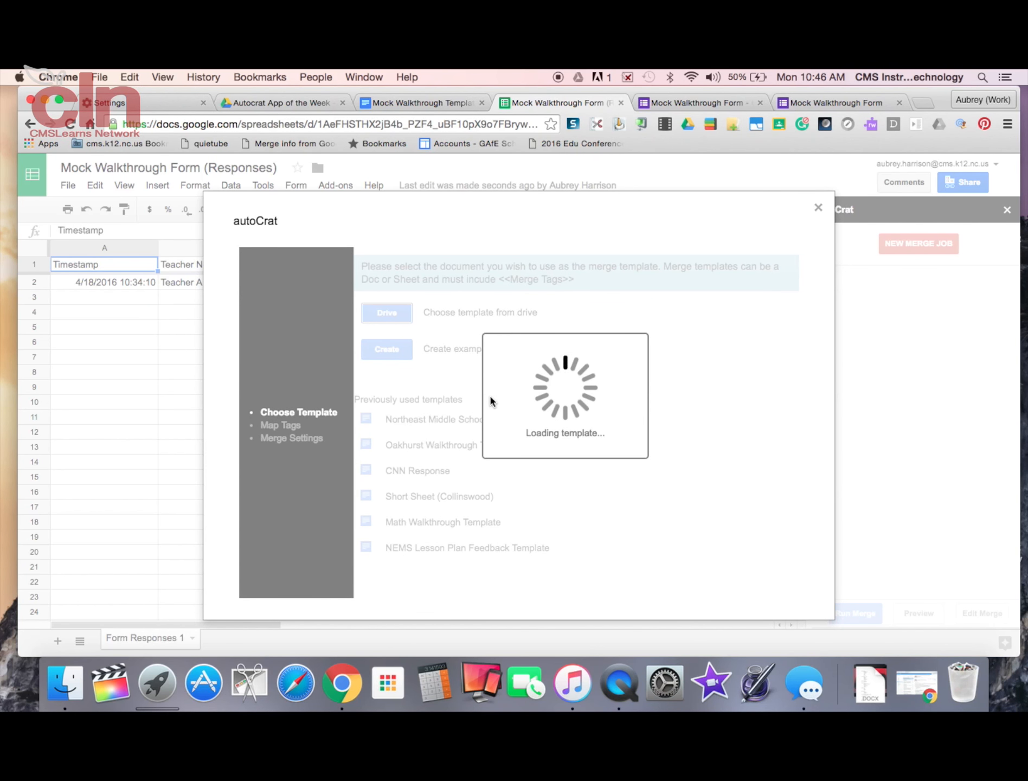
# - Name the merge job "Mock Walkthrough Template"
pyautogui.click(500, 419)
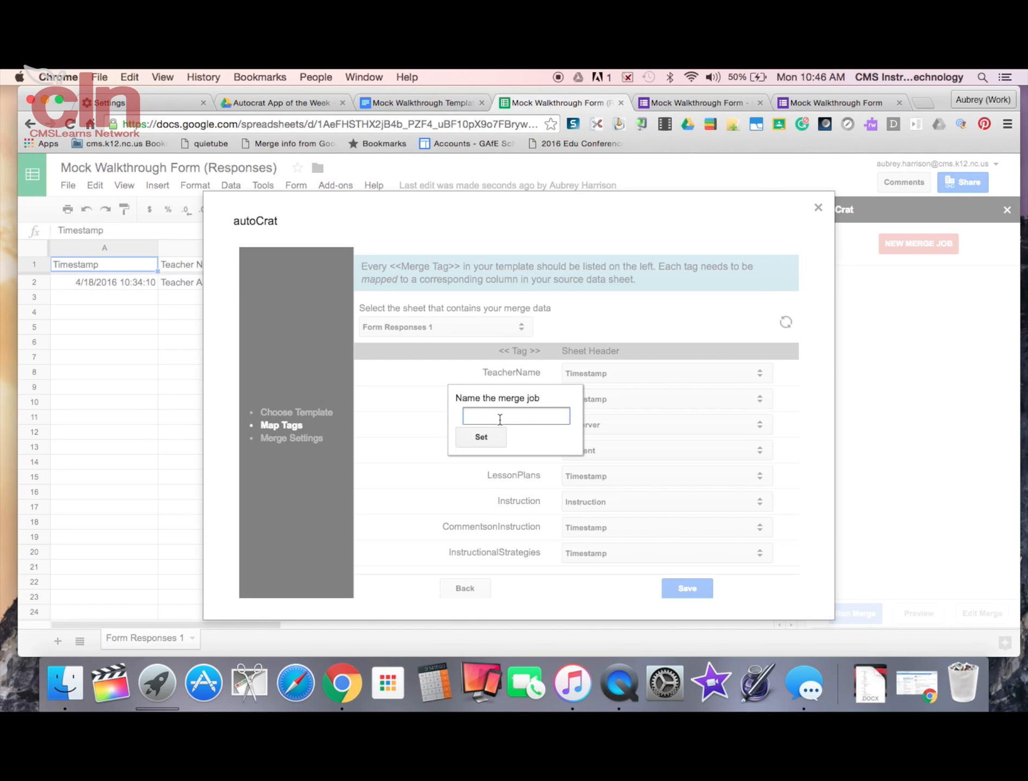
pyautogui.write('Mock')
pyautogui.write(' Walkthrough')
pyautogui.write(' Template')
pyautogui.click(489, 439)
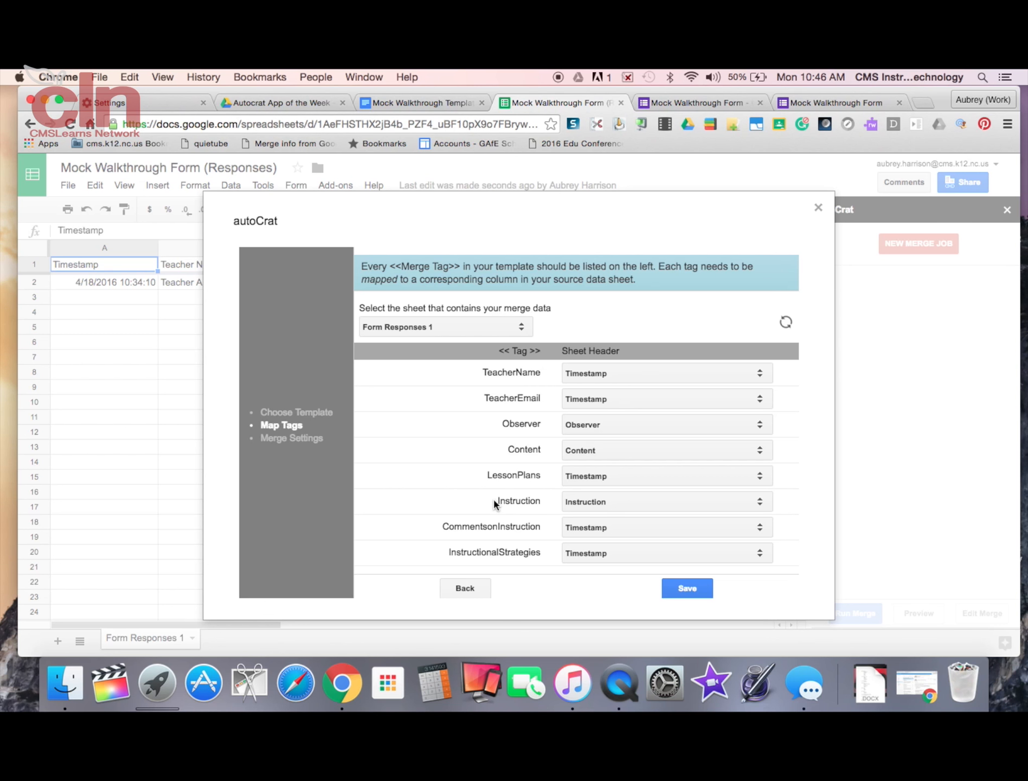
# - Map the TeacherName tag to the Teacher Name column and the TeacherEmail tag to the Teacher Email column
pyautogui.scroll(-4, 493, 497)
pyautogui.scroll(4, 493, 499)
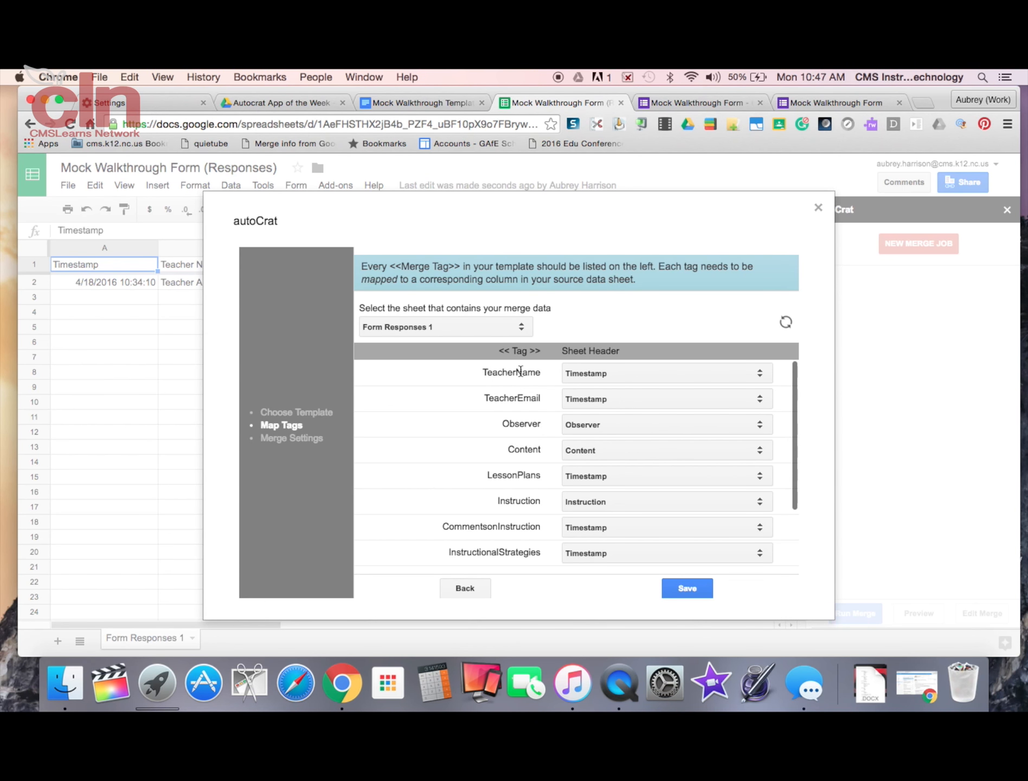
pyautogui.click(736, 374)
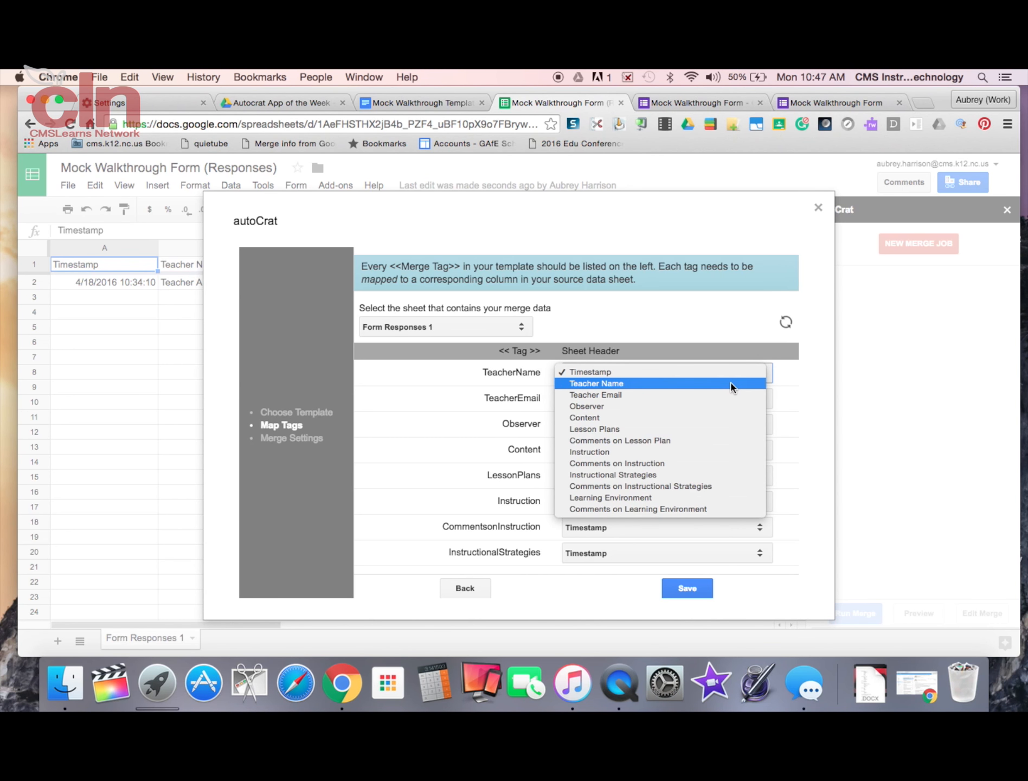
pyautogui.click(732, 384)
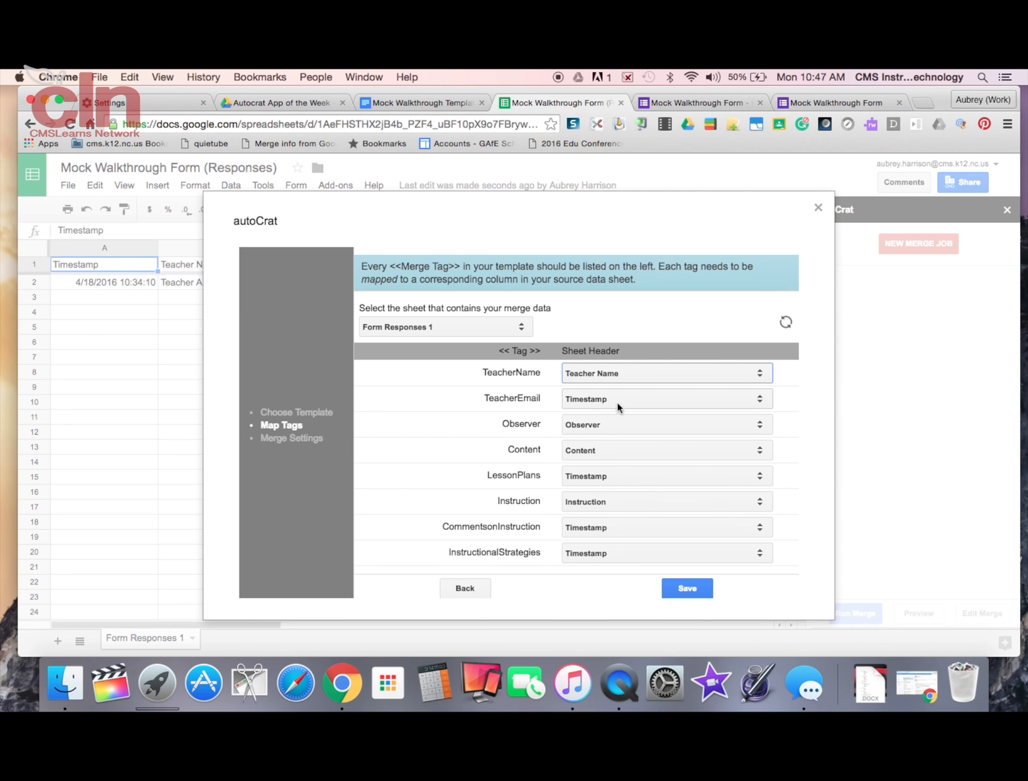
pyautogui.click(618, 400)
pyautogui.click(617, 421)
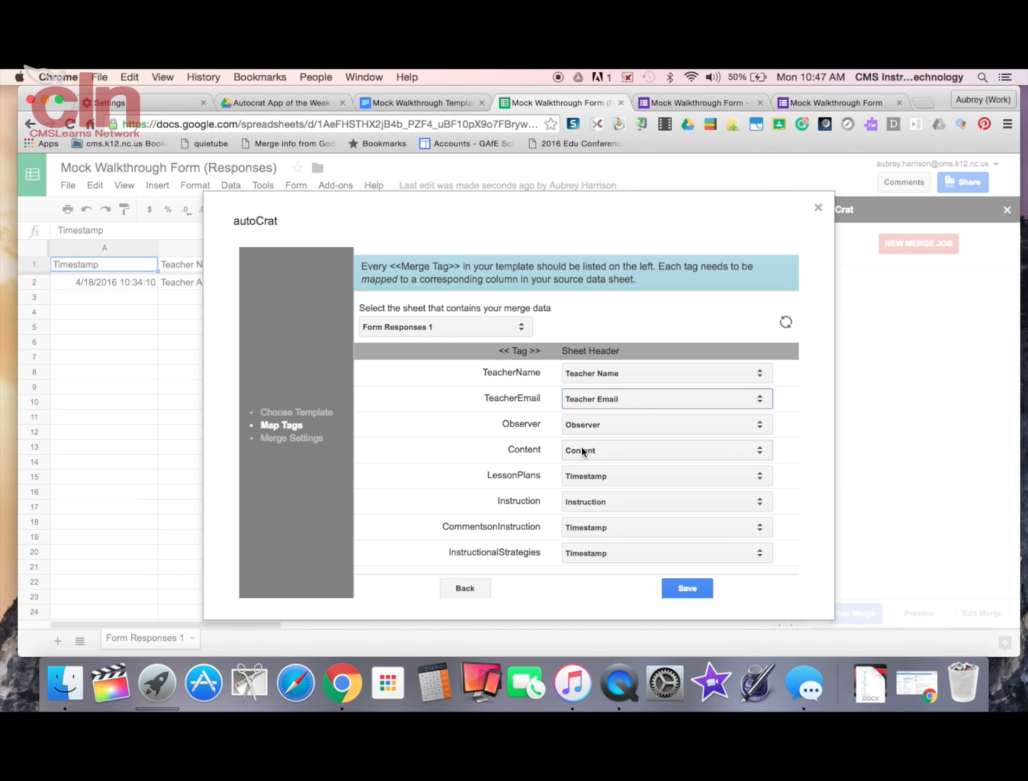
# - Map LessonPlans, CommentsonInstruction and the remaining instructional strategies and learning environment tags to their same-named columns
pyautogui.click(610, 476)
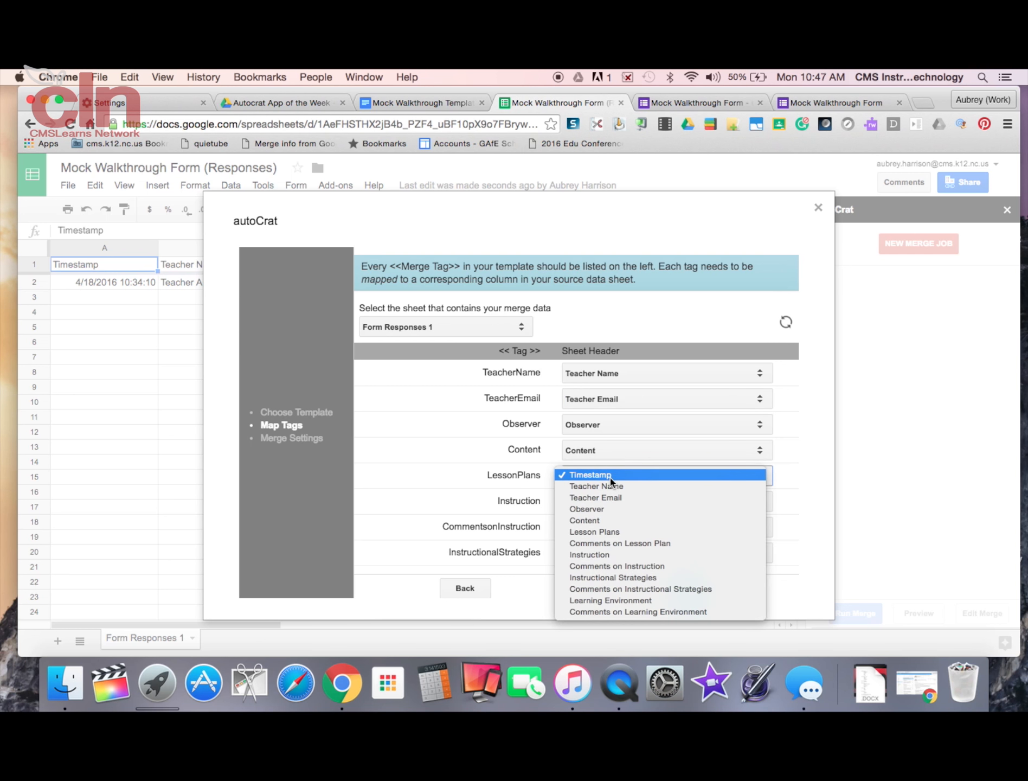
pyautogui.click(610, 529)
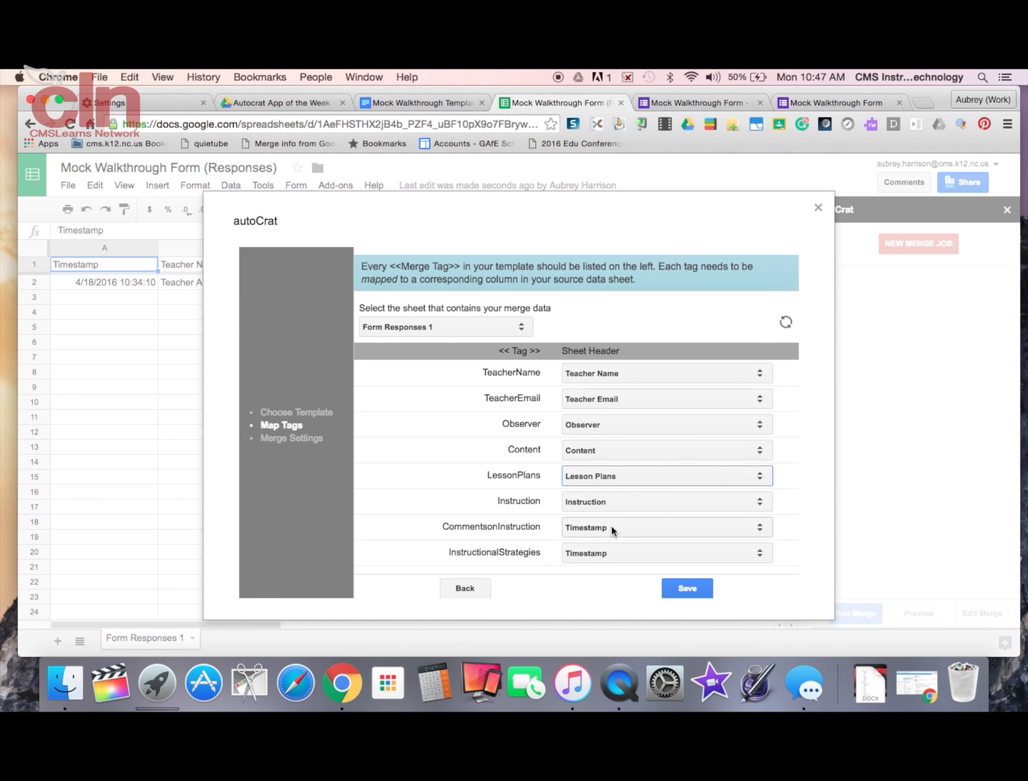
pyautogui.click(610, 528)
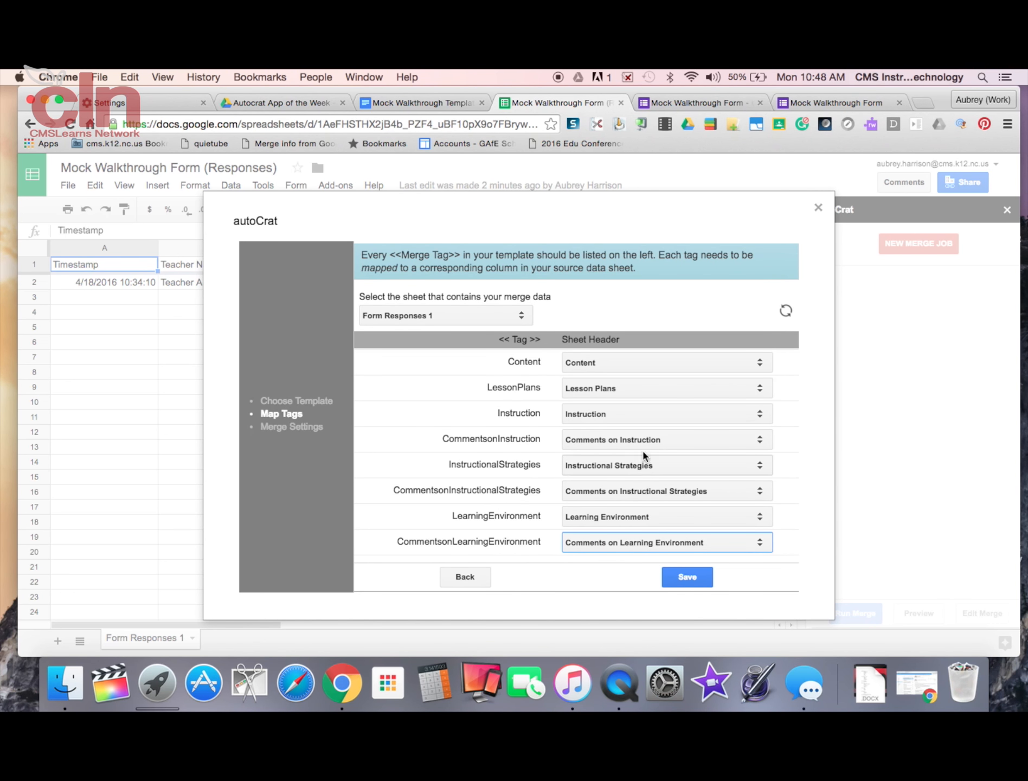
# - Check every merge tag against its sheet header and save the tag mapping
pyautogui.scroll(4, 641, 430)
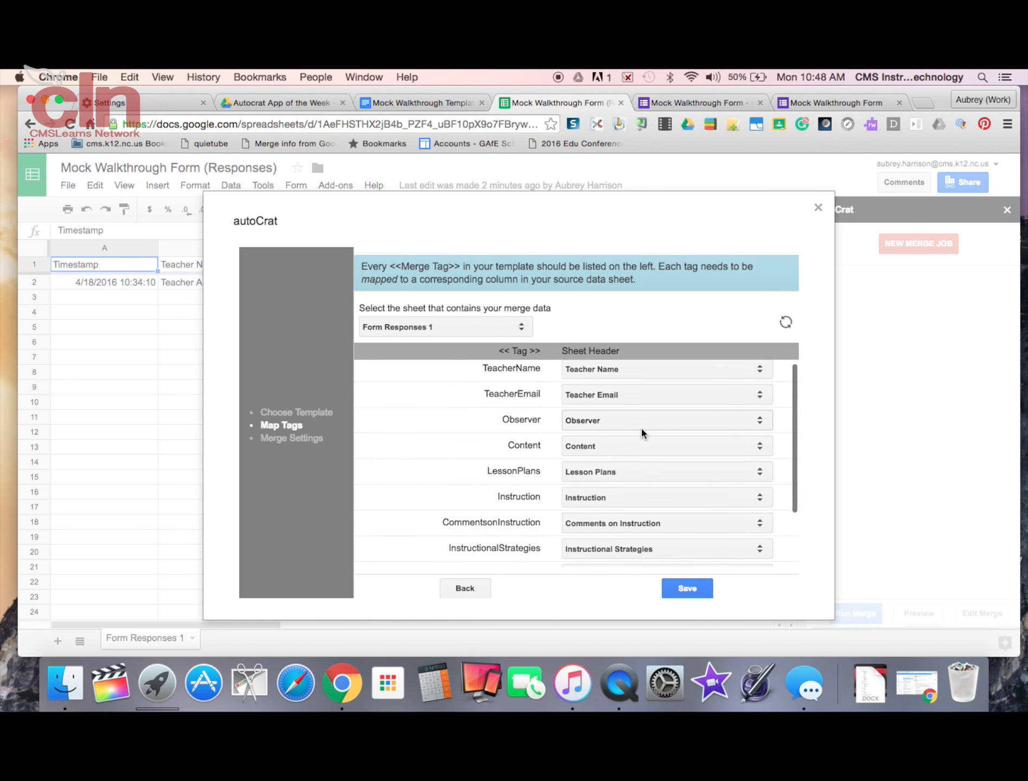
pyautogui.scroll(-1, 641, 427)
pyautogui.scroll(-2, 558, 472)
pyautogui.scroll(-2, 559, 476)
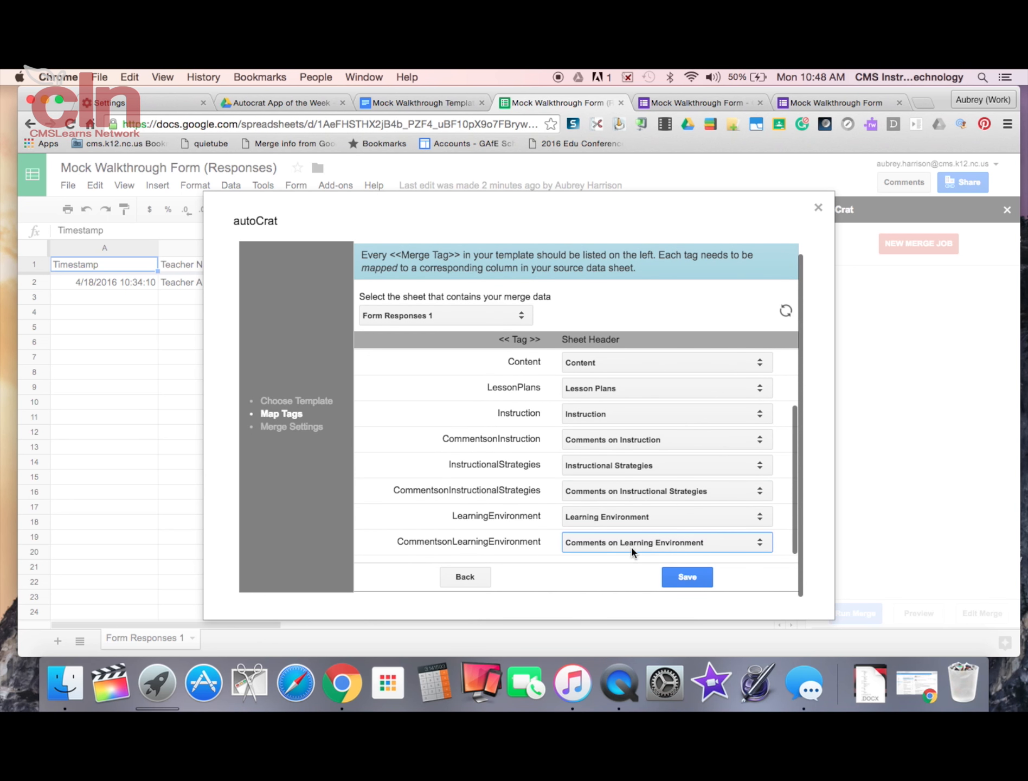
pyautogui.click(691, 578)
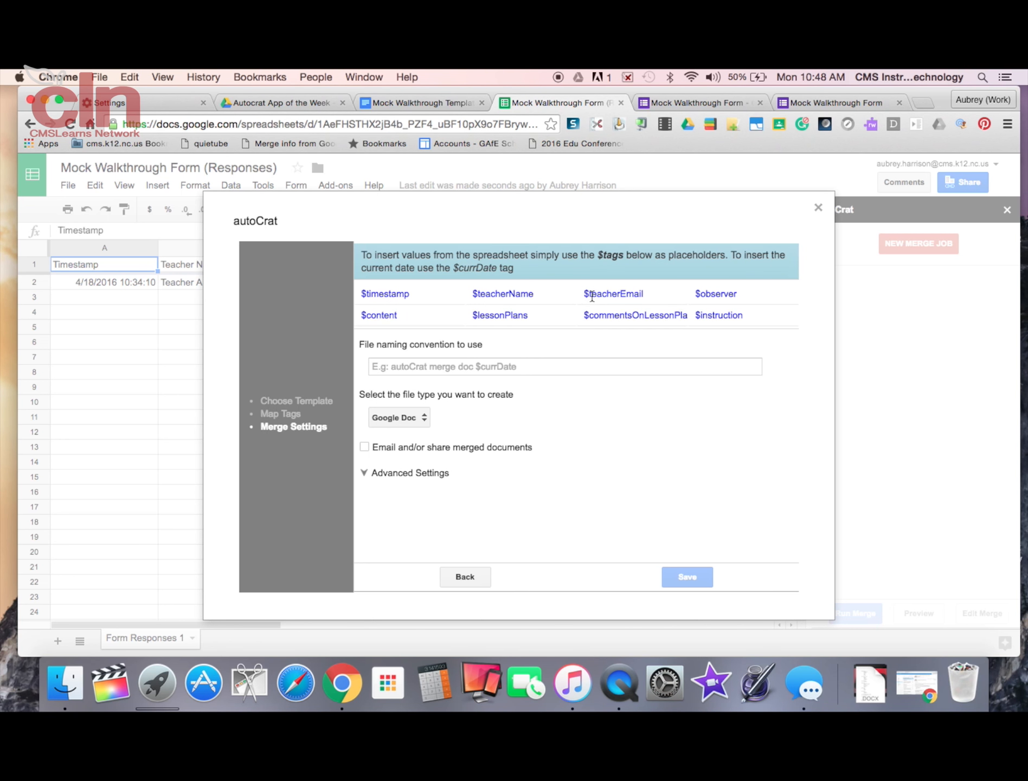
# - Look through the $tags available as placeholders in the merge settings
pyautogui.scroll(-2, 693, 294)
pyautogui.scroll(-1, 692, 295)
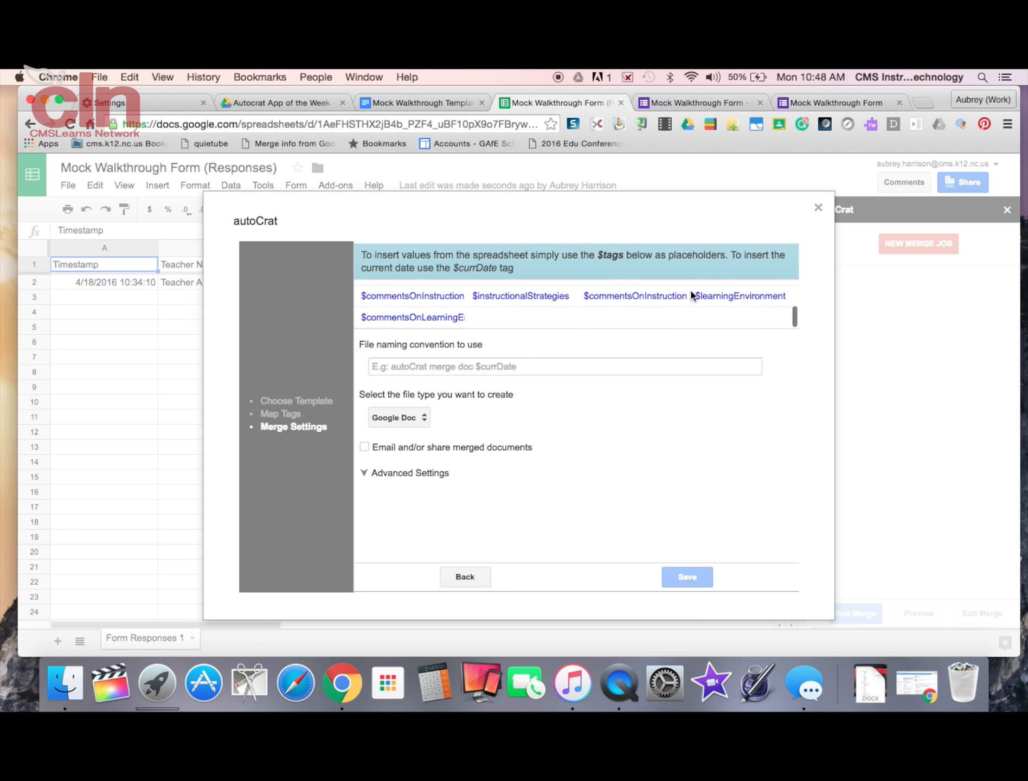
pyautogui.scroll(4, 692, 294)
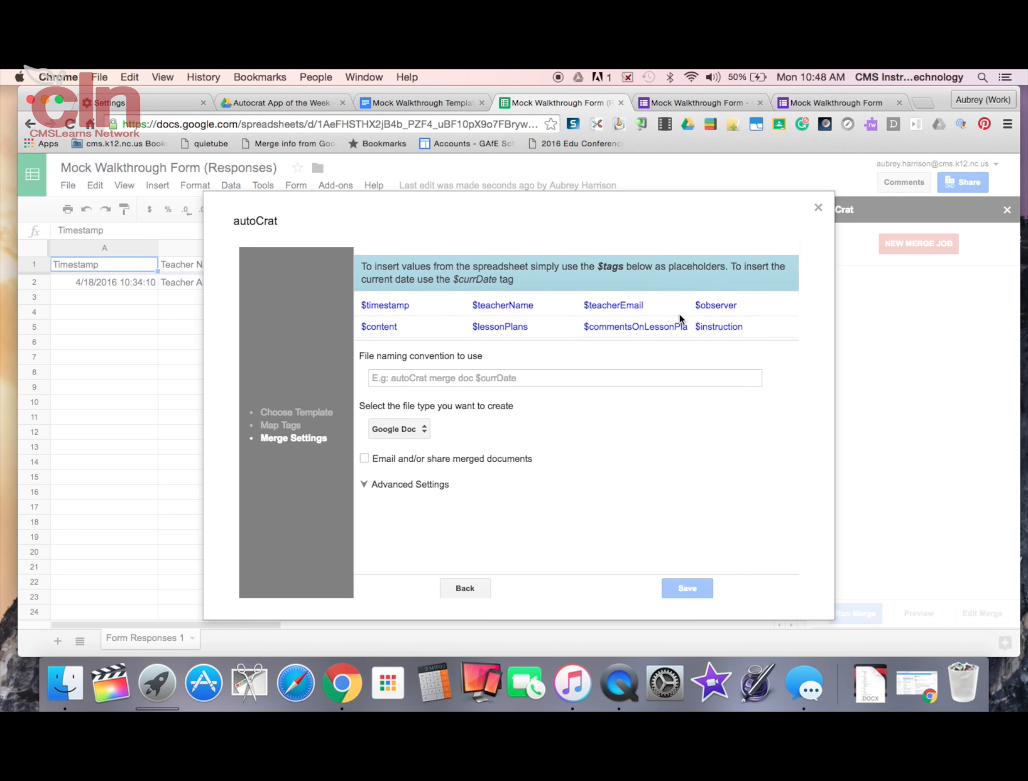
pyautogui.scroll(-3, 677, 321)
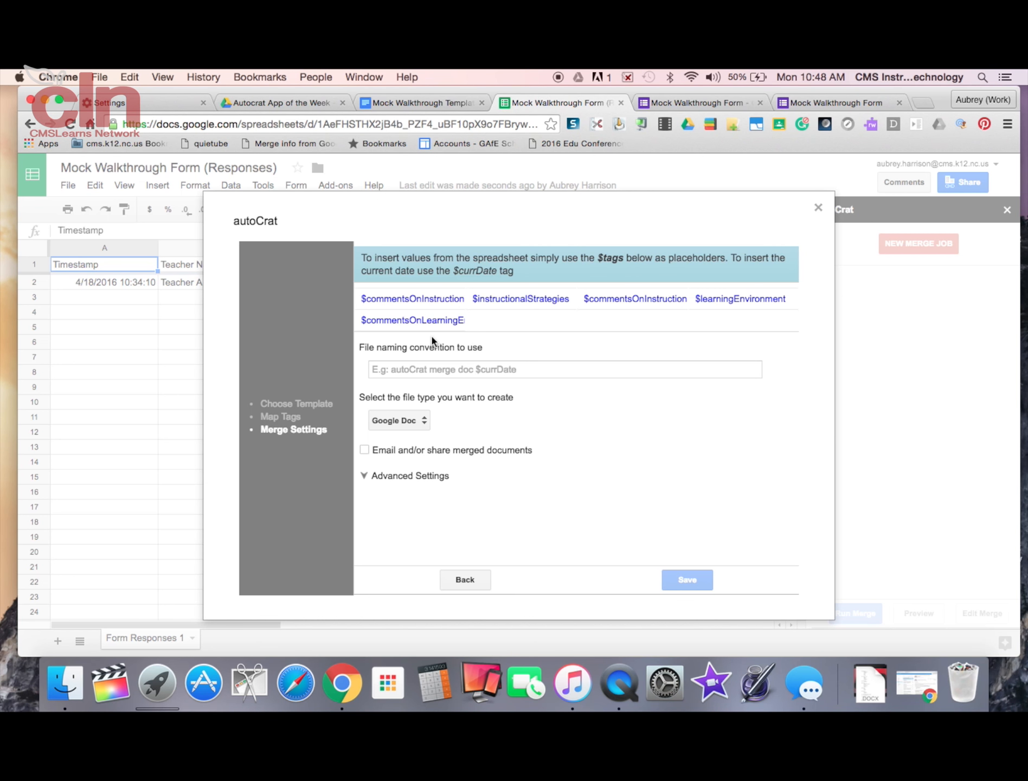
# - Enter "Walkthrough for" as the start of the merged documents' file naming convention
pyautogui.scroll(3, 449, 326)
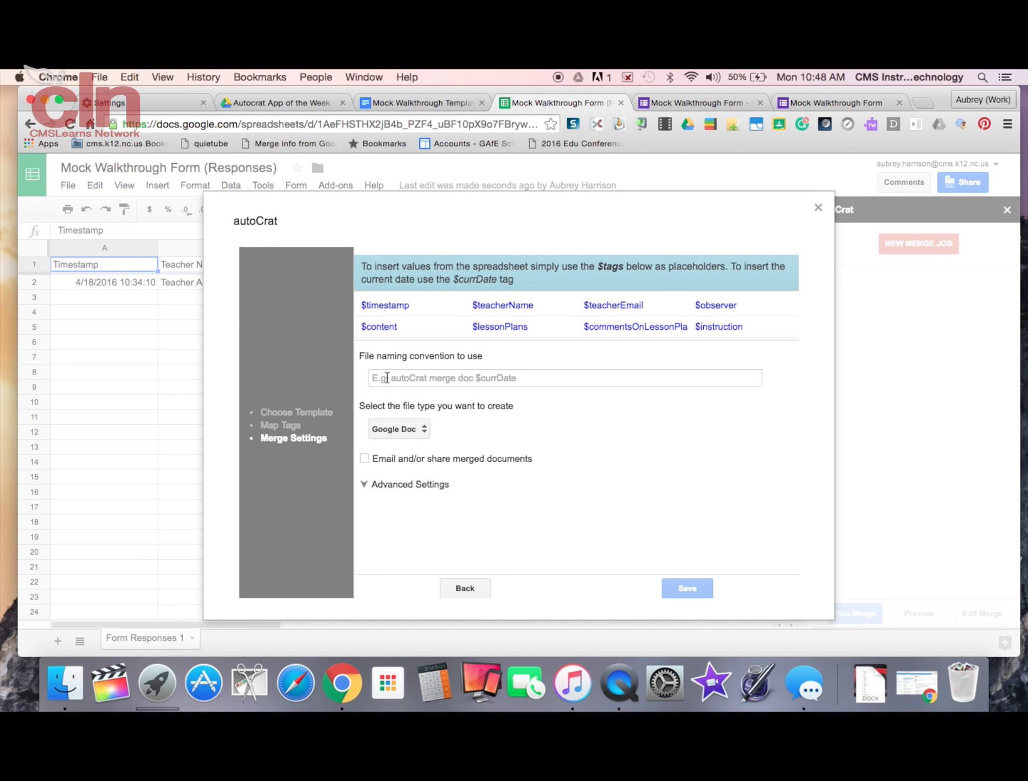
pyautogui.click(467, 378)
pyautogui.write('Wa')
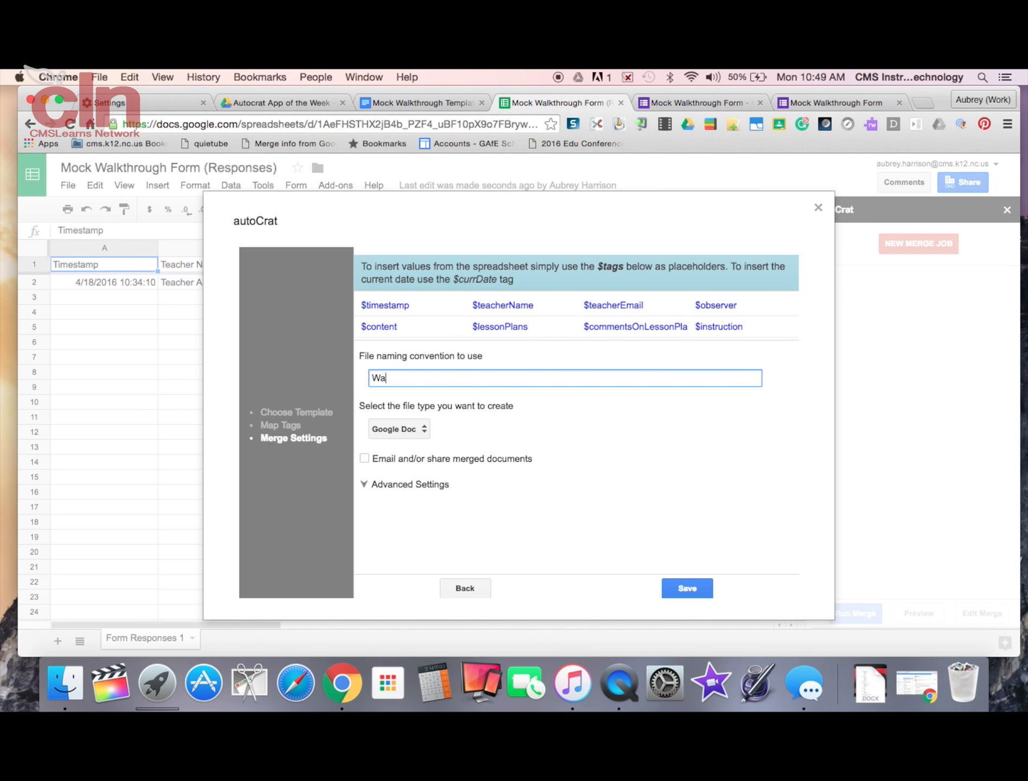
pyautogui.write('lkthrogu')
pyautogui.press('BackSpace')
pyautogui.press('BackSpace')
pyautogui.write('ugh form')
pyautogui.press('BackSpace')
pyautogui.press('BackSpace')
pyautogui.write('r')
# - Append the $teacherName tag to the file naming convention and keep Google Doc as the file type
pyautogui.moveTo(472, 306); pyautogui.dragTo(535, 305)
pyautogui.press('super+c')
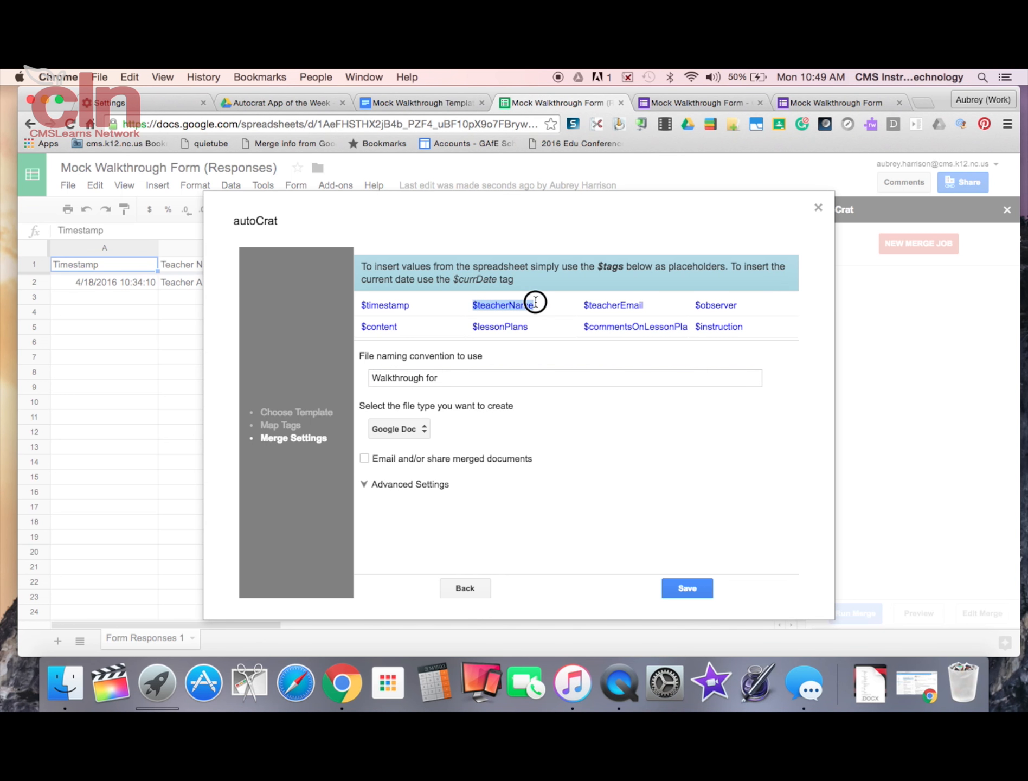
pyautogui.click(467, 375)
pyautogui.press('super+v')
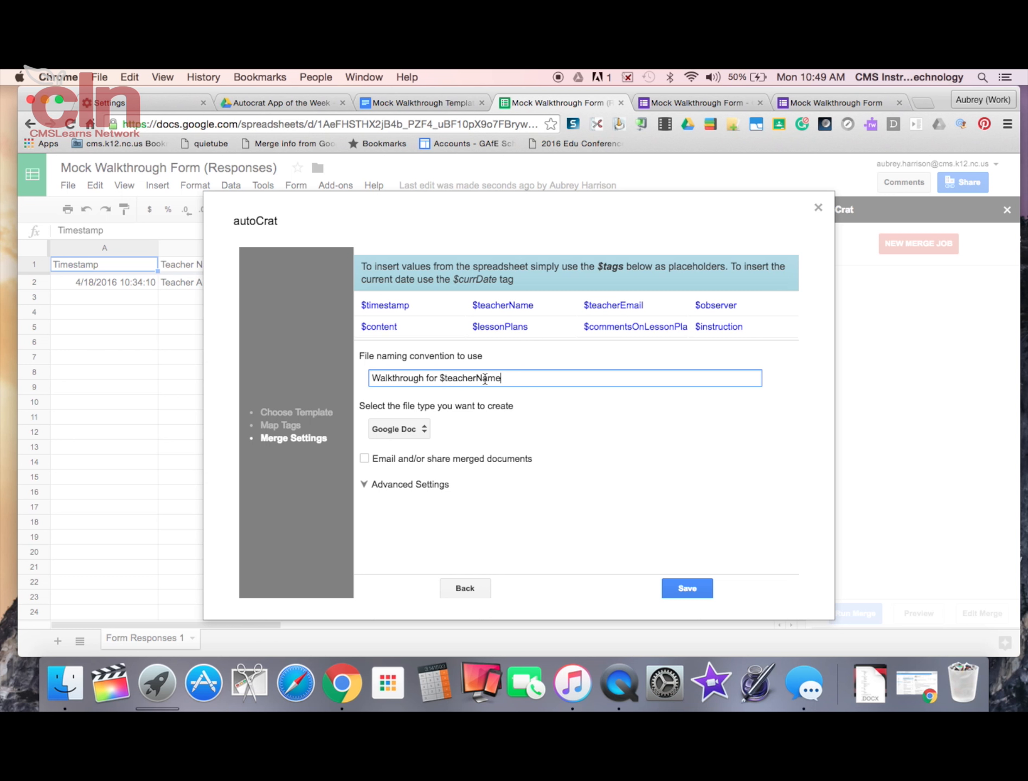
pyautogui.click(422, 429)
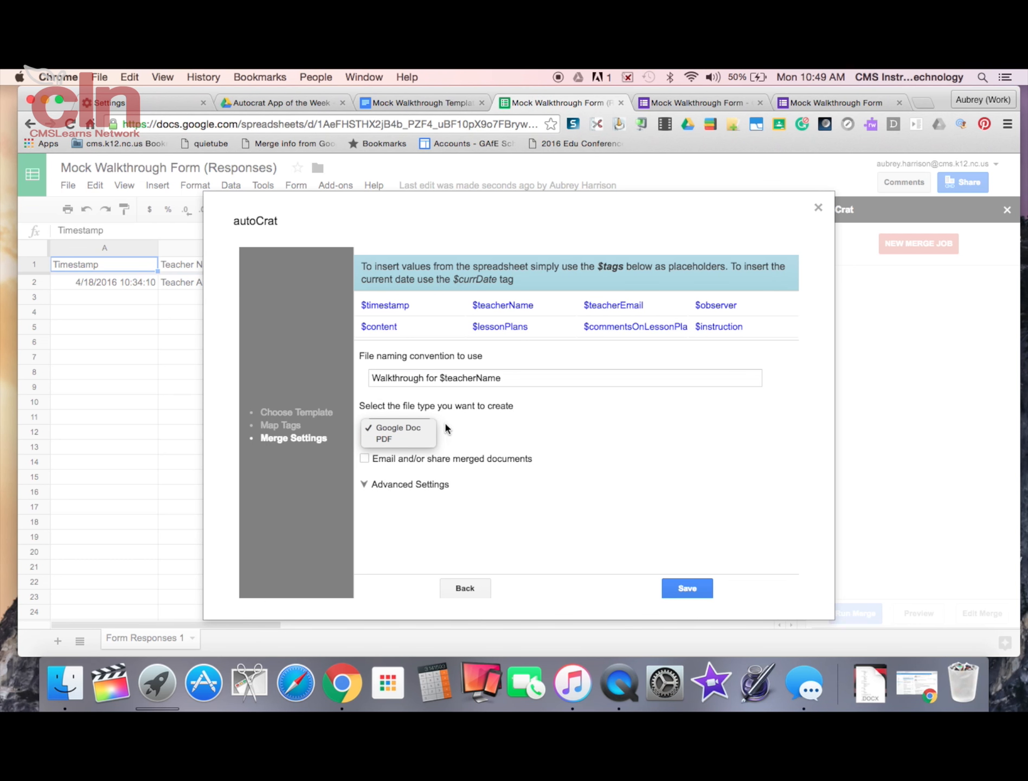
pyautogui.click(463, 428)
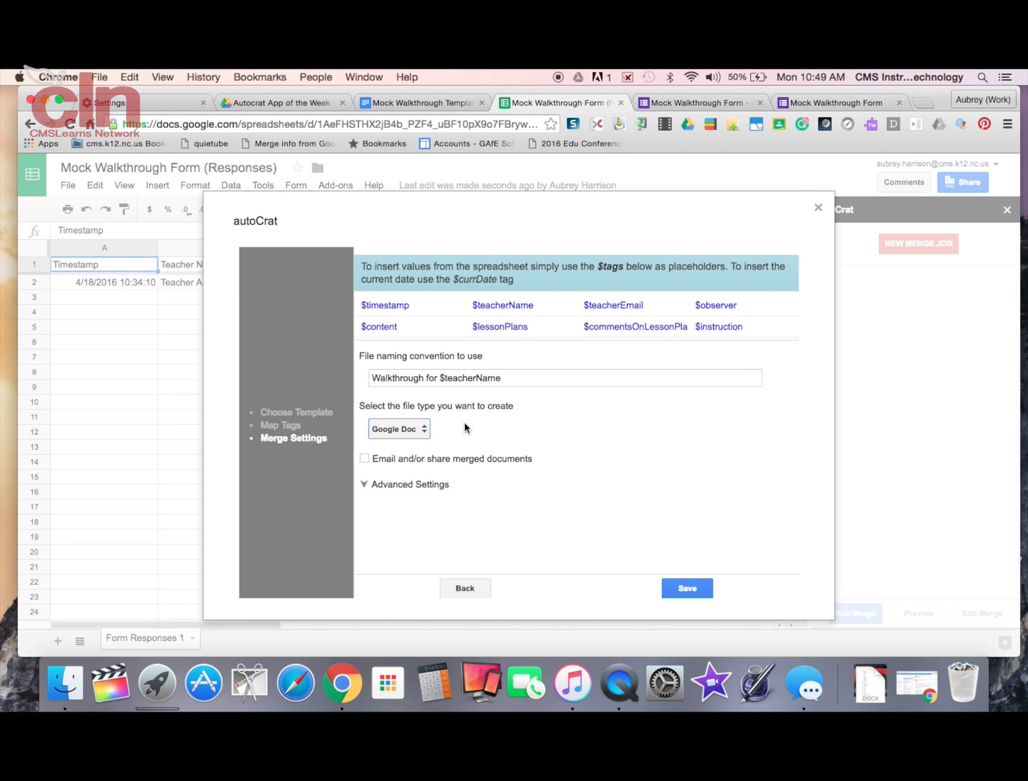
# - Enable emailing and sharing of merged documents and set the recipient to the $teacherEmail tag
pyautogui.click(365, 458)
pyautogui.scroll(-3, 365, 458)
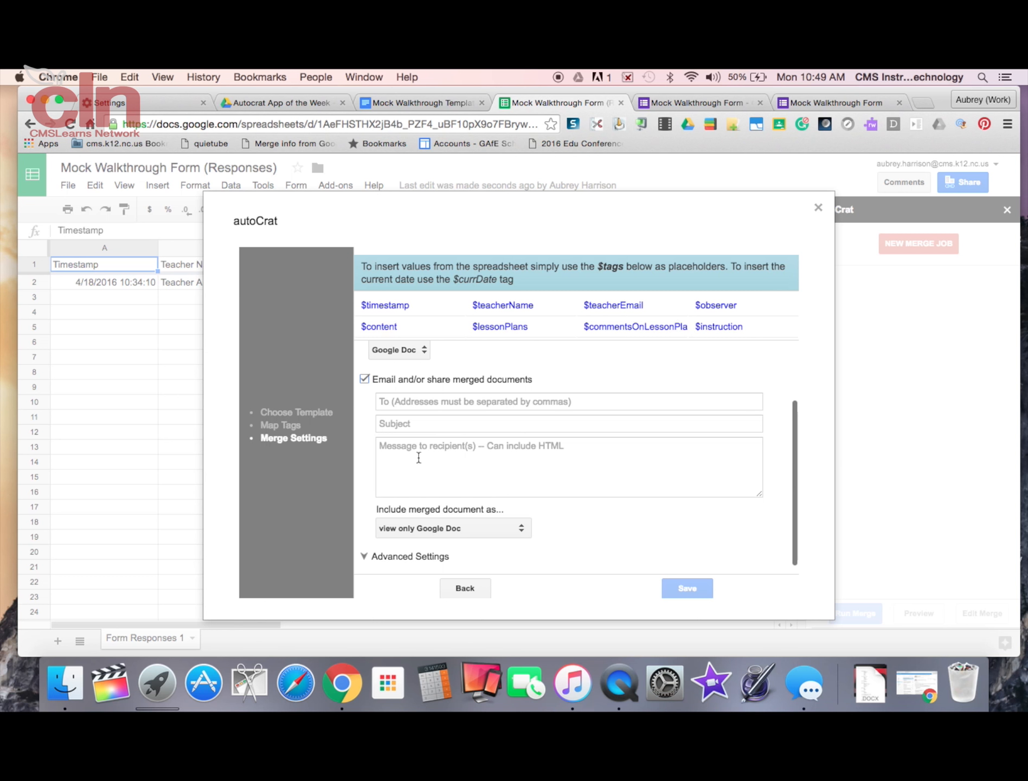
pyautogui.click(429, 403)
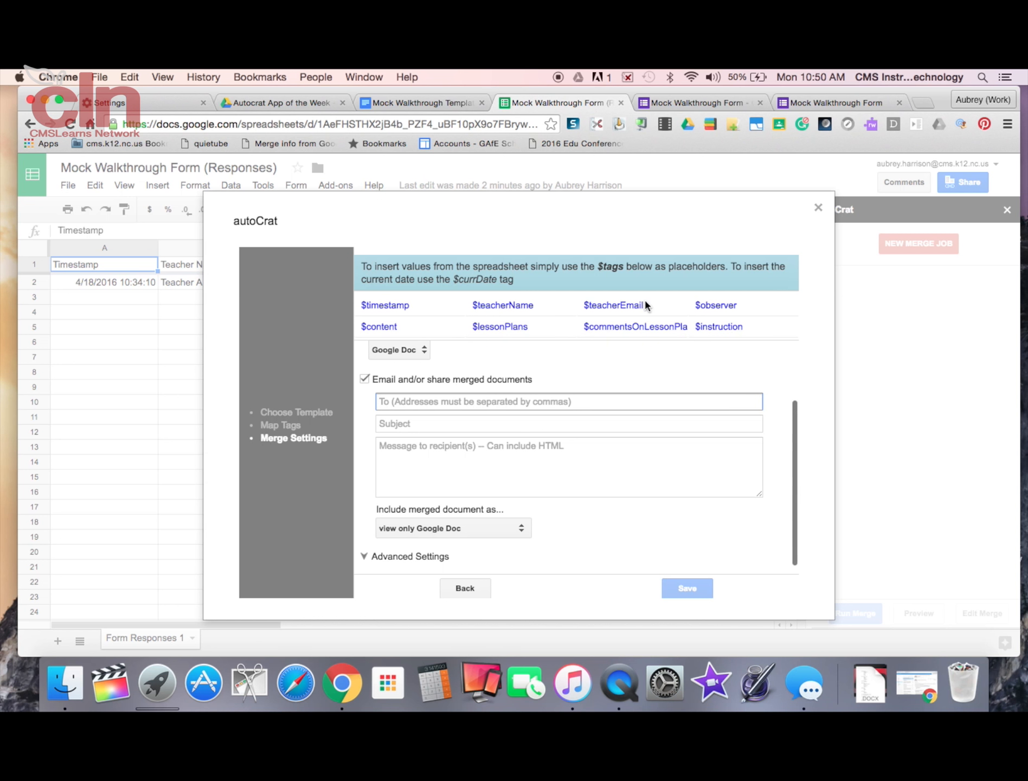
pyautogui.moveTo(645, 305); pyautogui.dragTo(579, 302)
pyautogui.press('super+c')
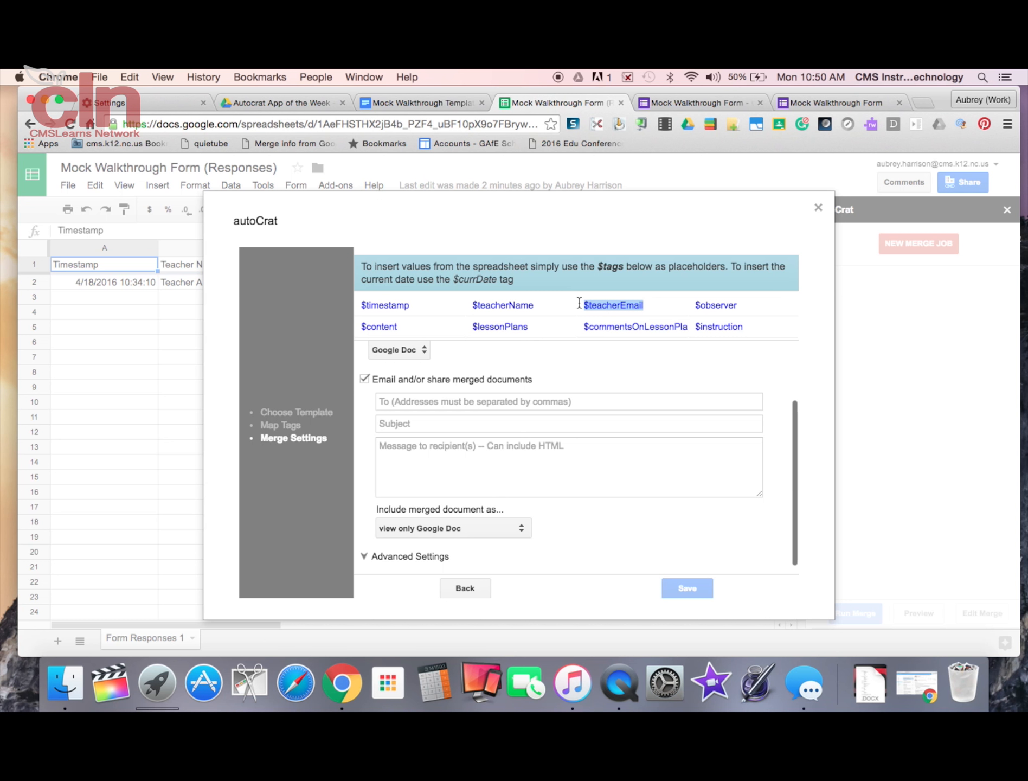
pyautogui.click(478, 404)
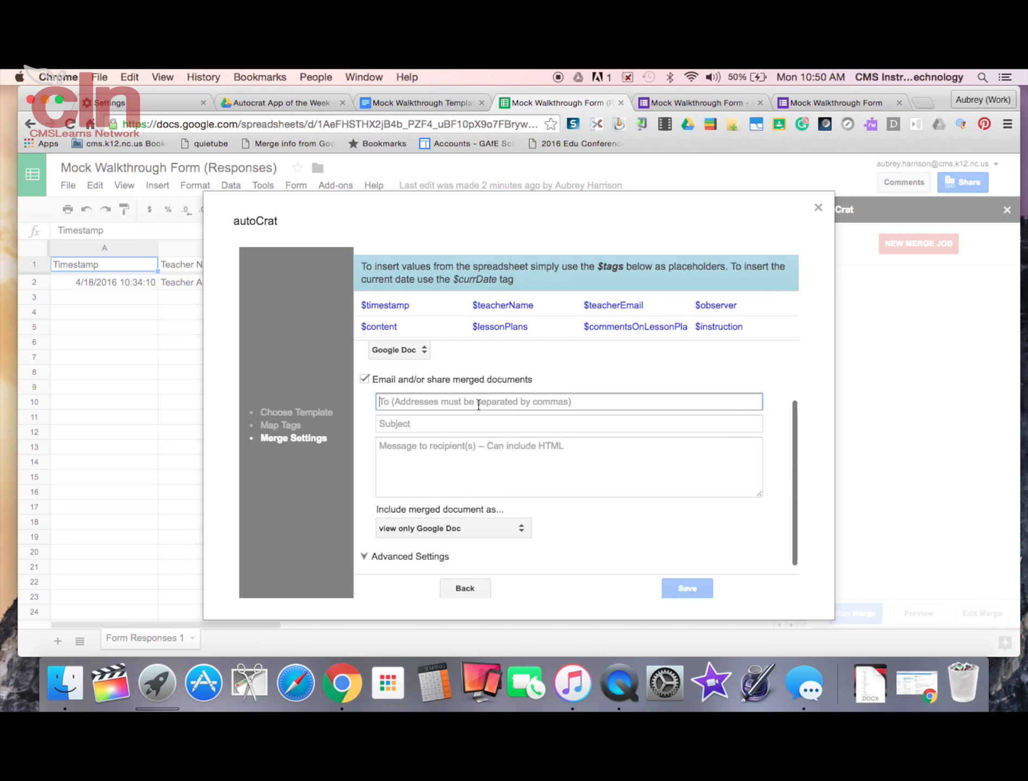
pyautogui.press('super+v')
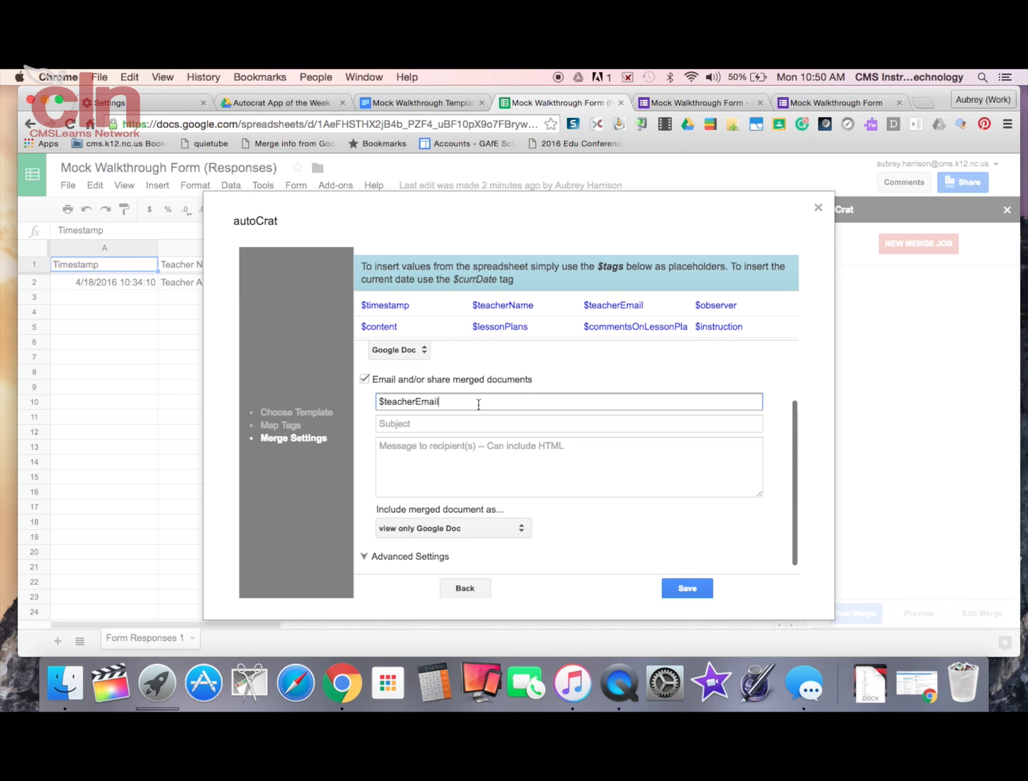
# - Set the email subject to "Walkthrough Feedback" and start the message with "Please see your attached walkthrough form. See"
pyautogui.click(444, 422)
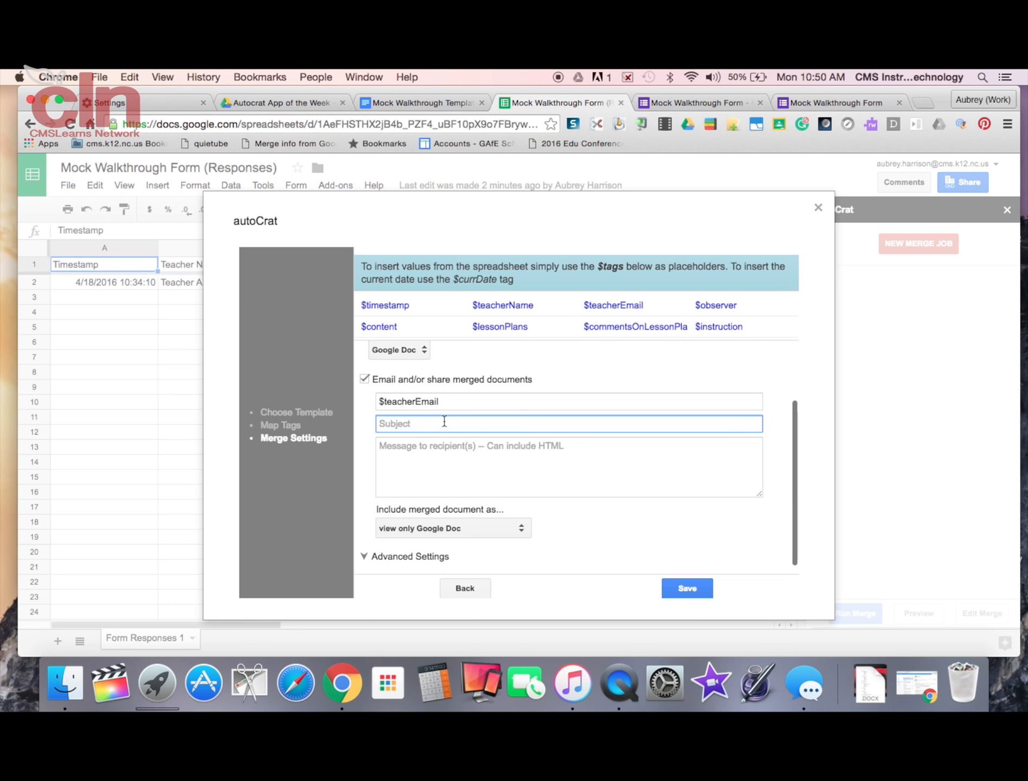
pyautogui.write('Walkthrough Feedback')
pyautogui.click(438, 460)
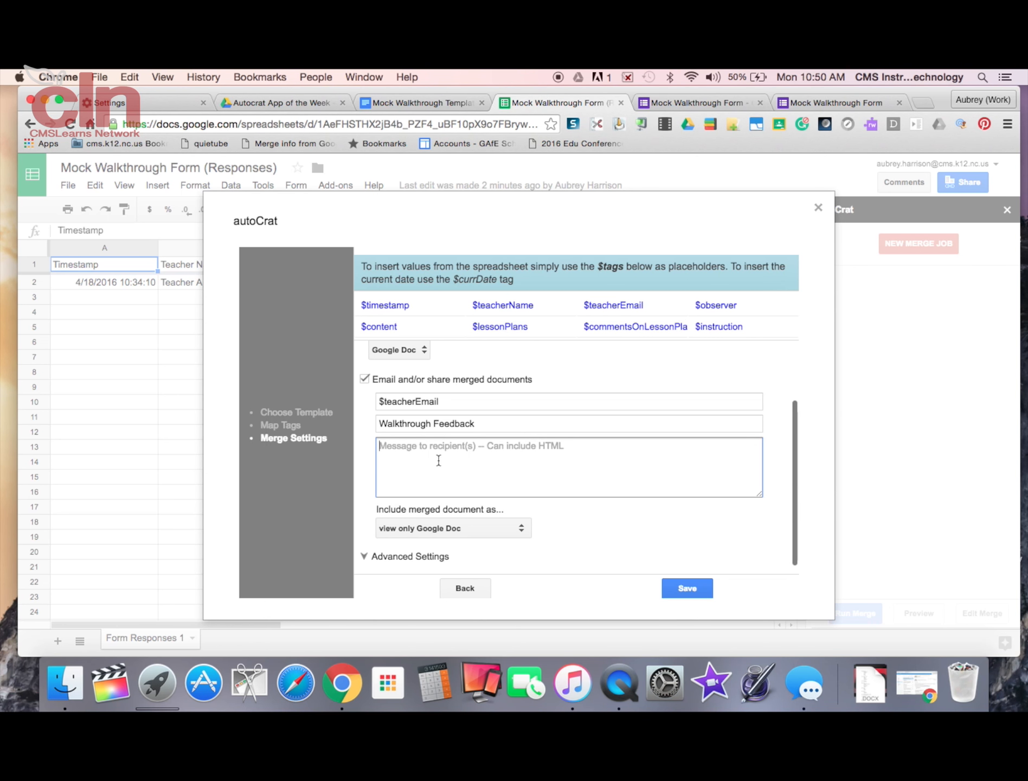
pyautogui.write('Please see your attached')
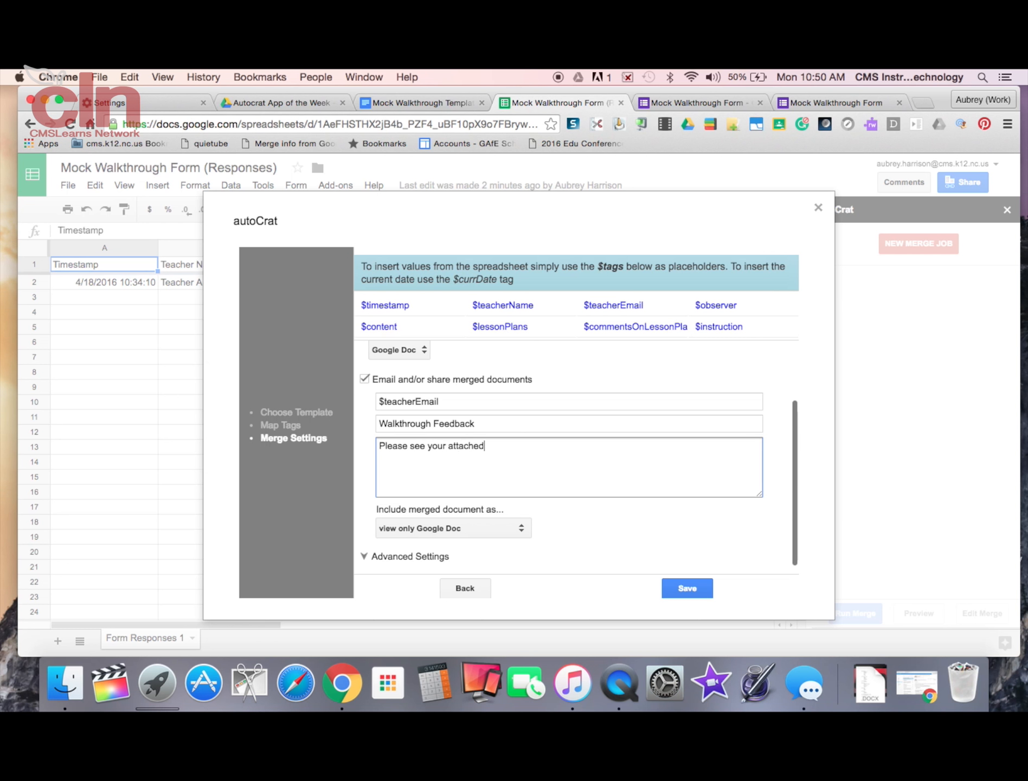
pyautogui.write(' walkthrough form. See')
# - Add the $observer tag to the message, followed by "for any questions you may have about your walkthrough"
pyautogui.moveTo(738, 306); pyautogui.dragTo(685, 306)
pyautogui.press('super+c')
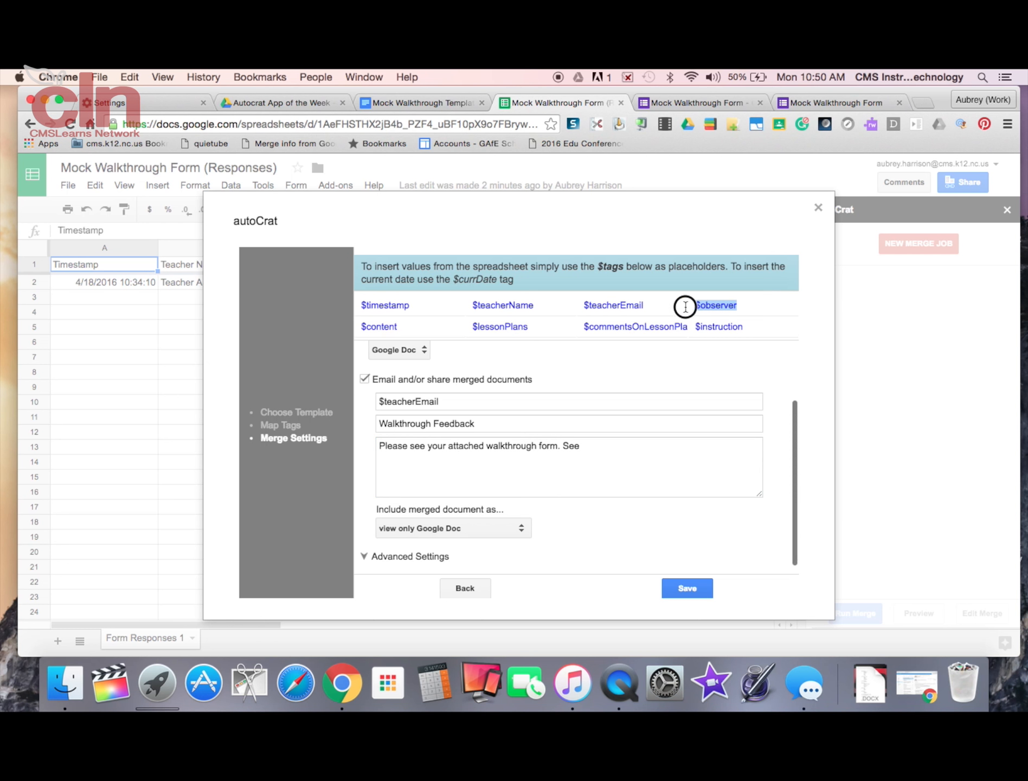
pyautogui.click(654, 448)
pyautogui.press('super+v')
pyautogui.write('for')
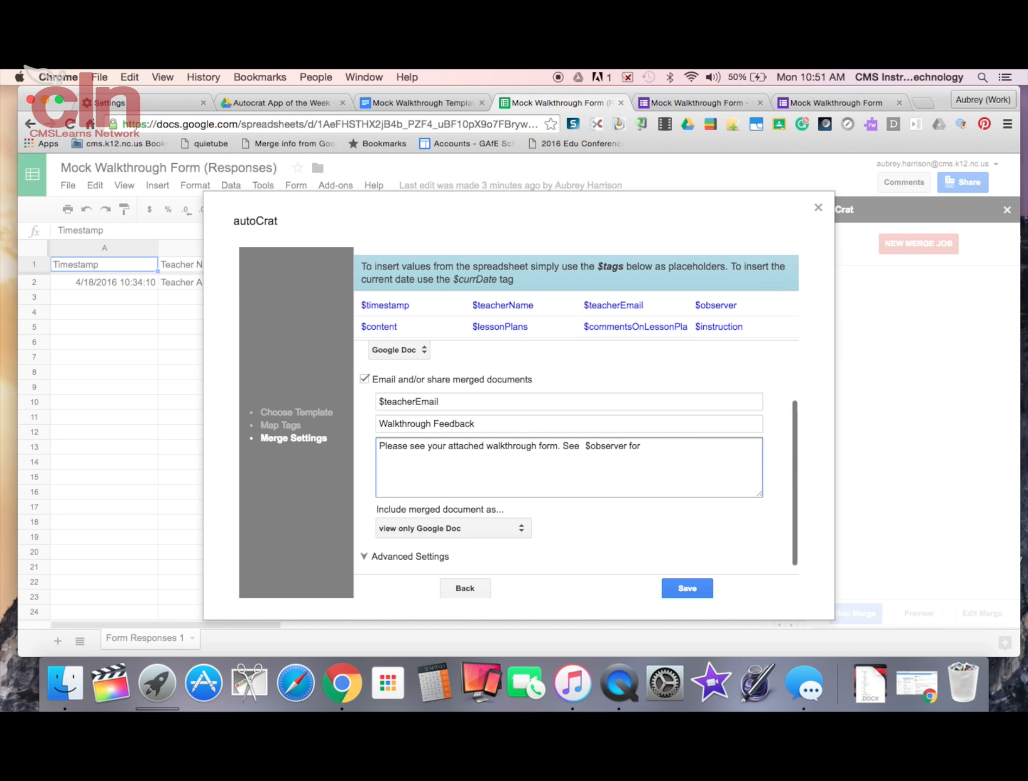
pyautogui.write(' any questions you may have about your walkthrough')
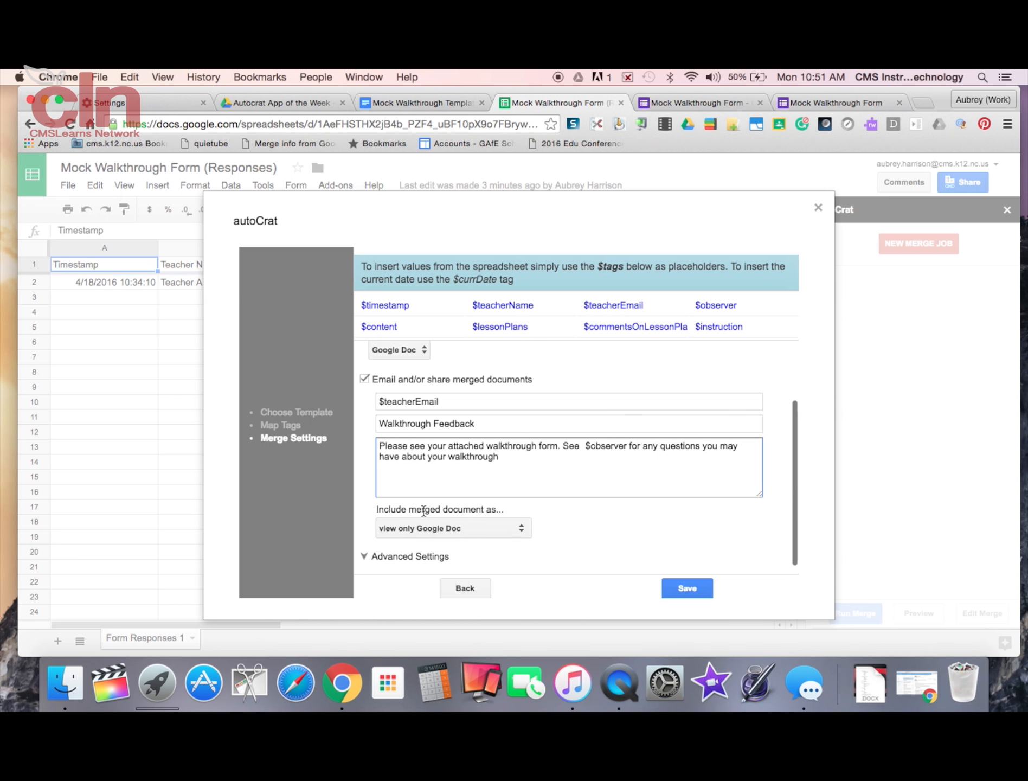
# - Check the options for including the merged document and keep view only Google Doc
pyautogui.click(455, 535)
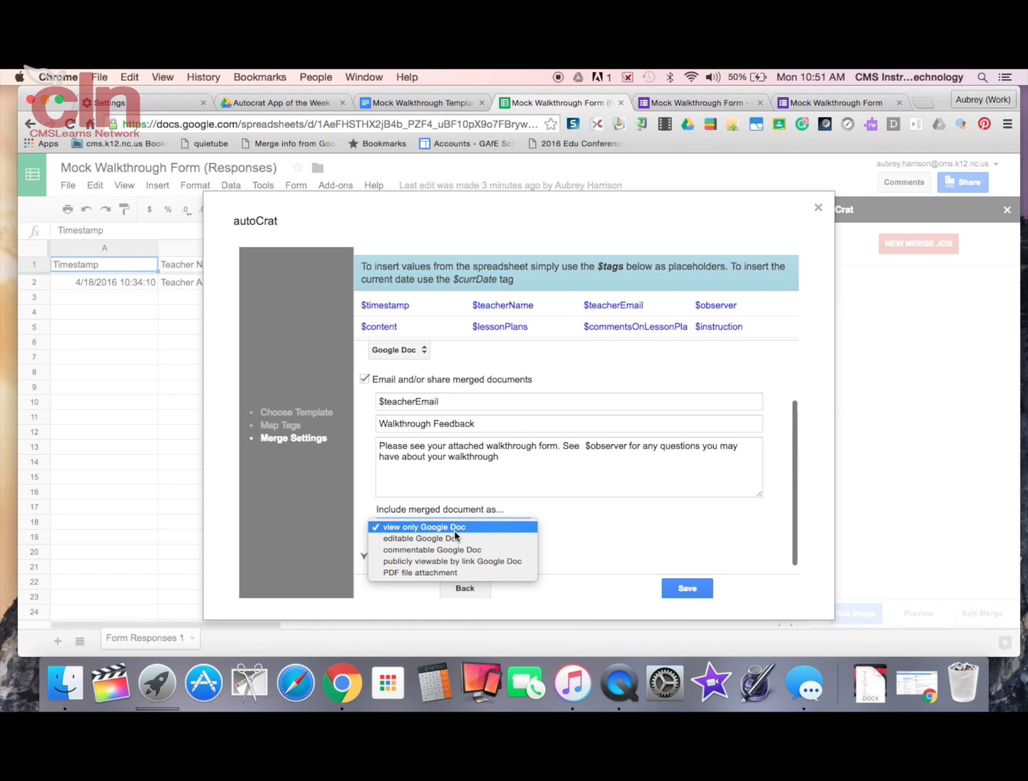
pyautogui.click(606, 512)
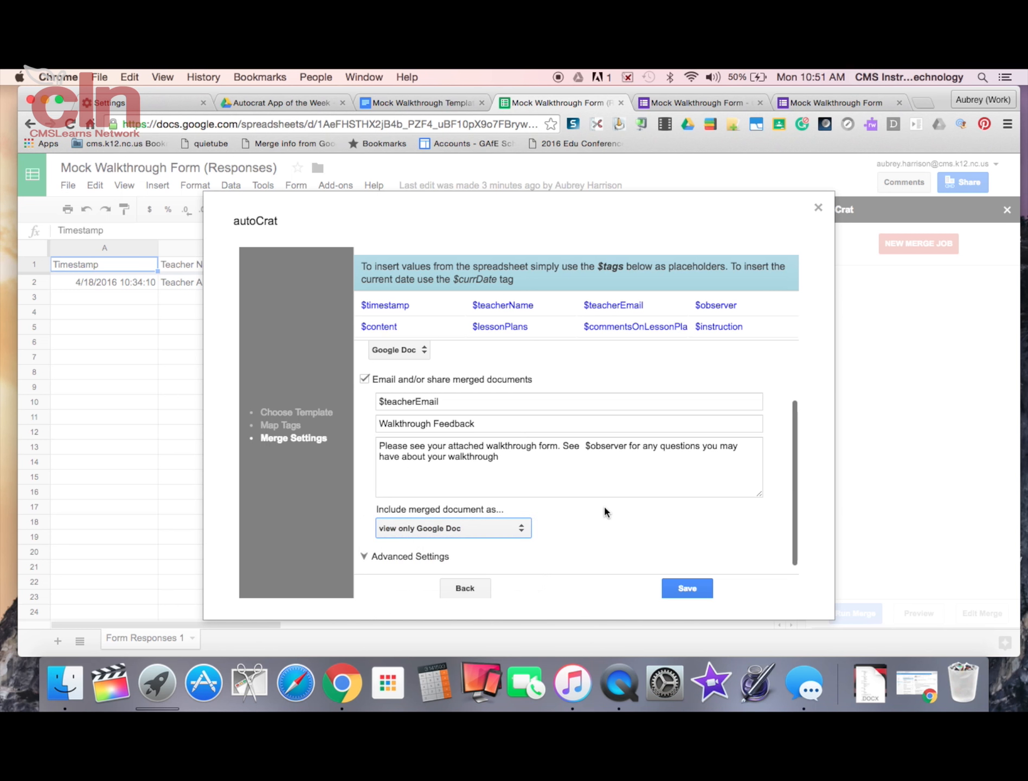
pyautogui.scroll(-1, 605, 512)
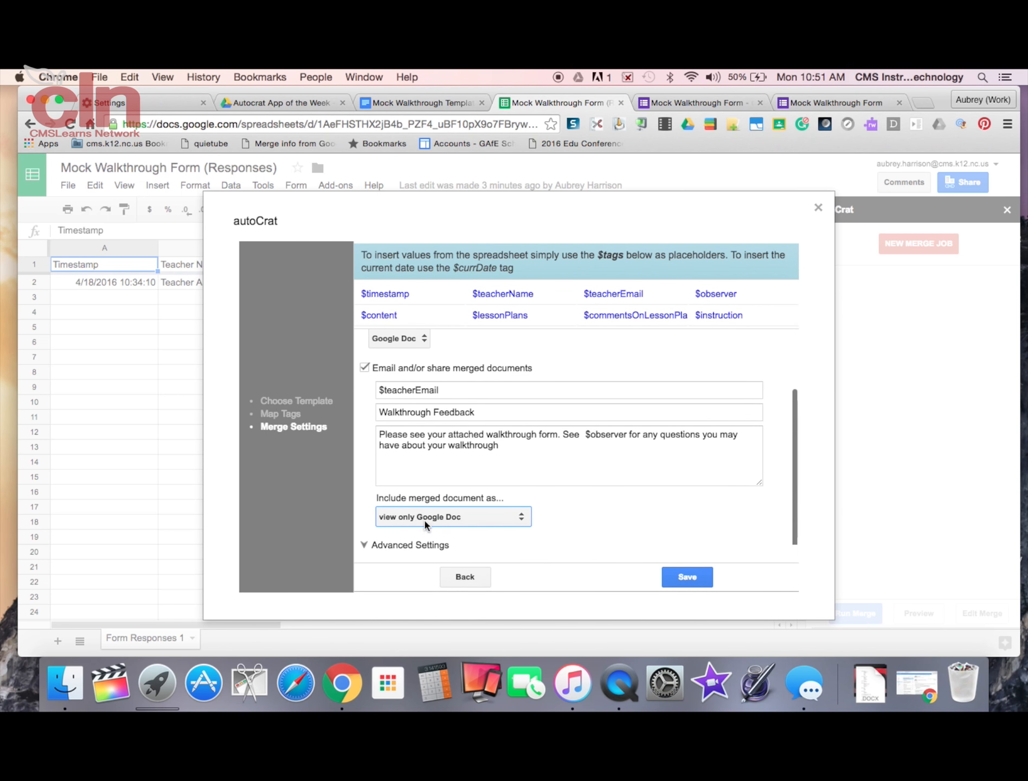
# - In the advanced settings, have autoCrat run when new forms are submitted, and save the merge job
pyautogui.click(363, 545)
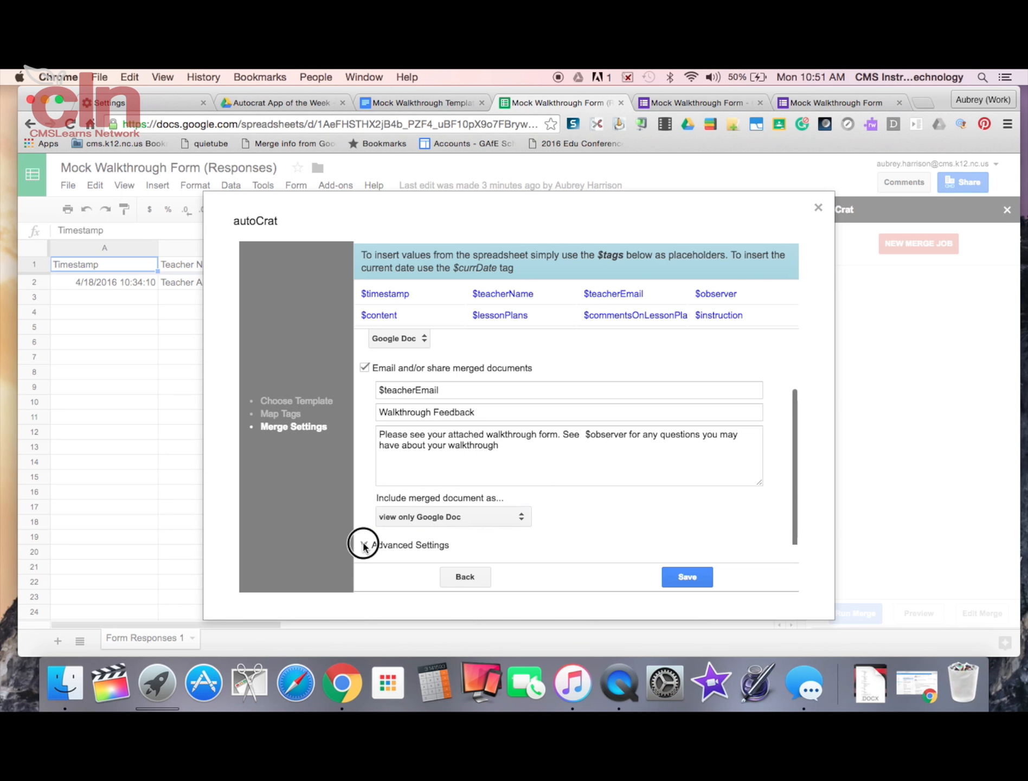
pyautogui.scroll(-3, 362, 540)
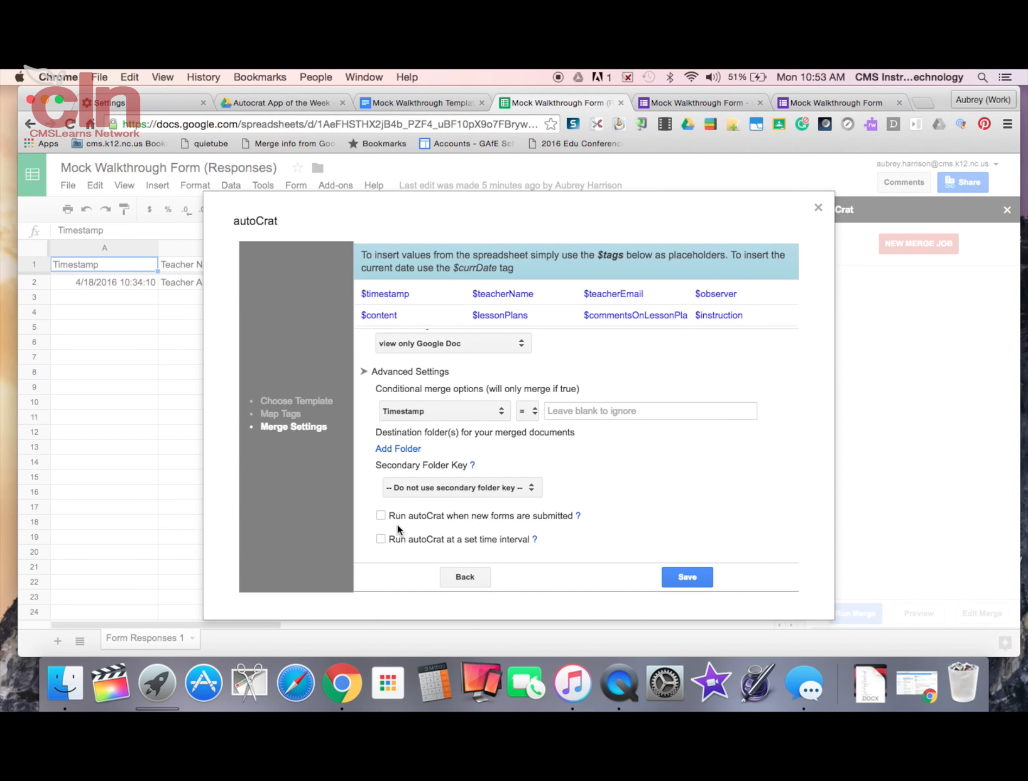
pyautogui.click(381, 516)
pyautogui.click(687, 577)
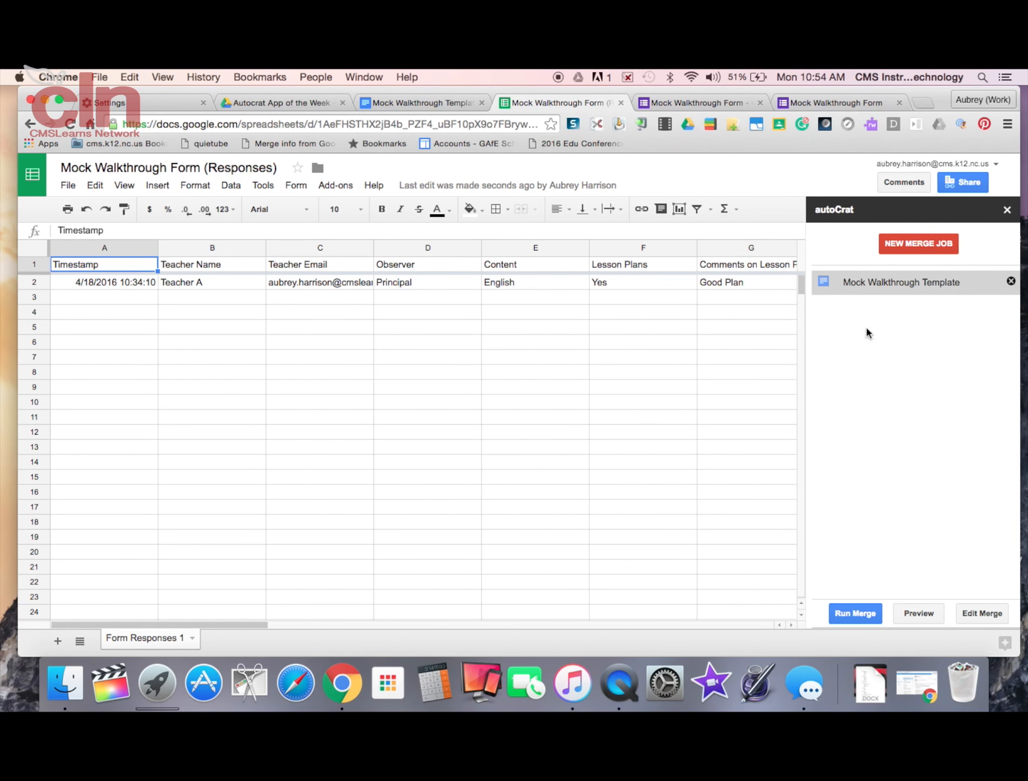
# - Run the Mock Walkthrough Template merge job and dismiss its completion status
pyautogui.click(884, 286)
pyautogui.click(855, 615)
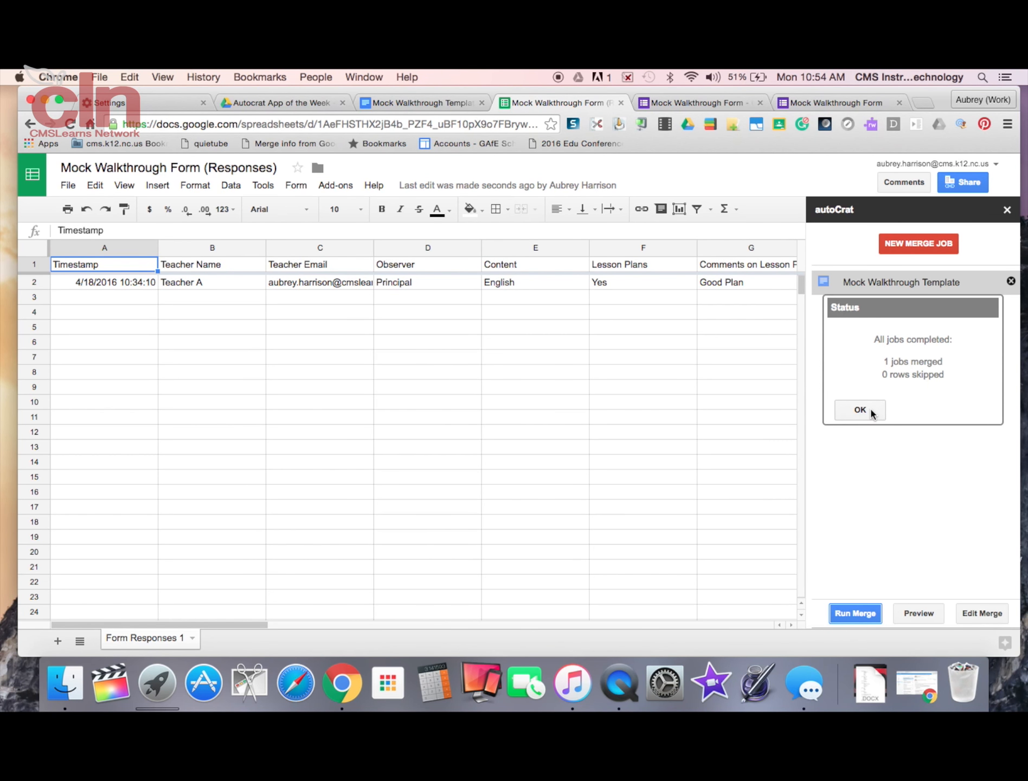
pyautogui.click(872, 411)
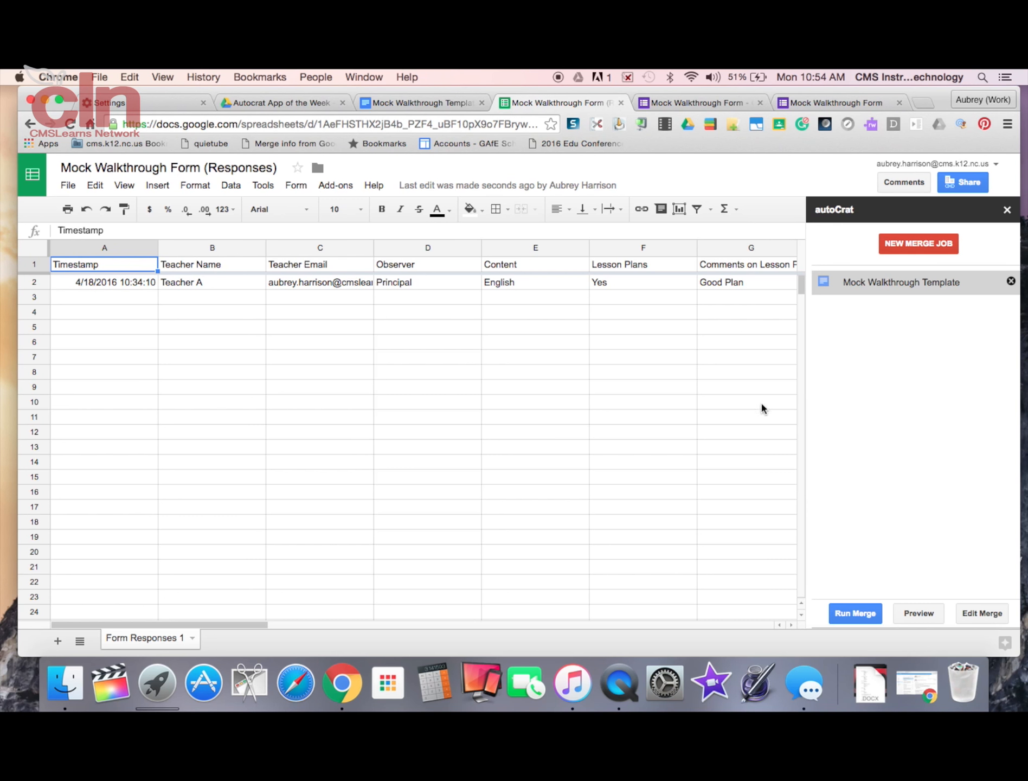
# - Examine the merged document ID, URL, link and merge status columns added to the response sheet
pyautogui.hscroll(7, 709, 408)
pyautogui.hscroll(3, 710, 409)
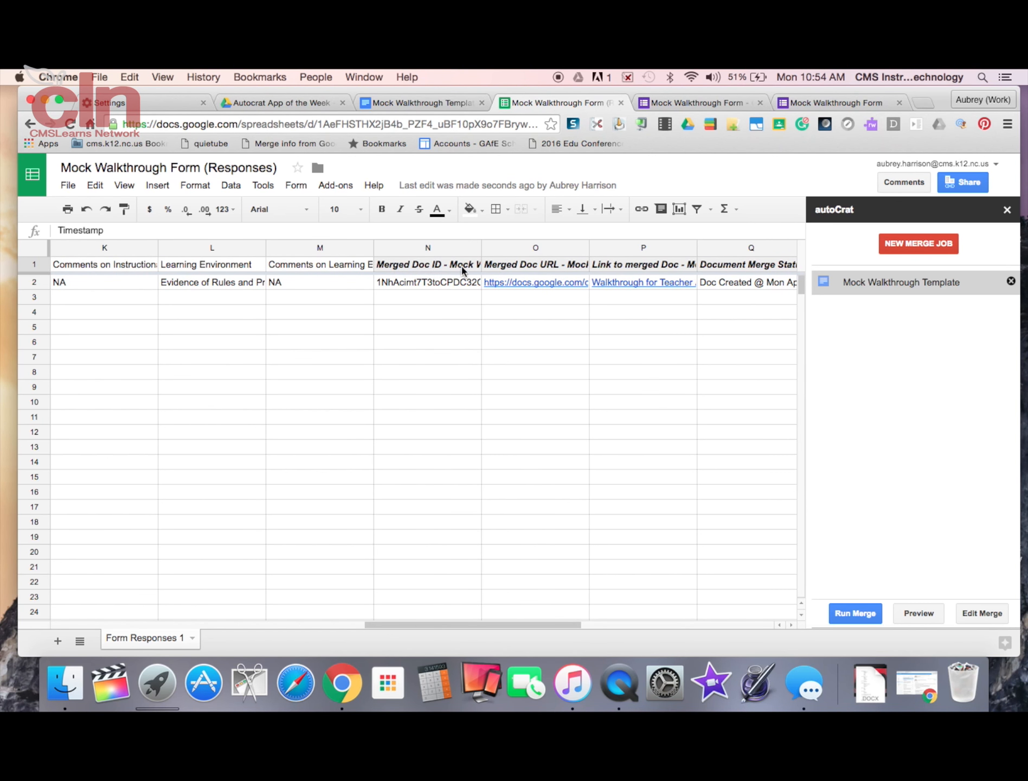
pyautogui.click(414, 266)
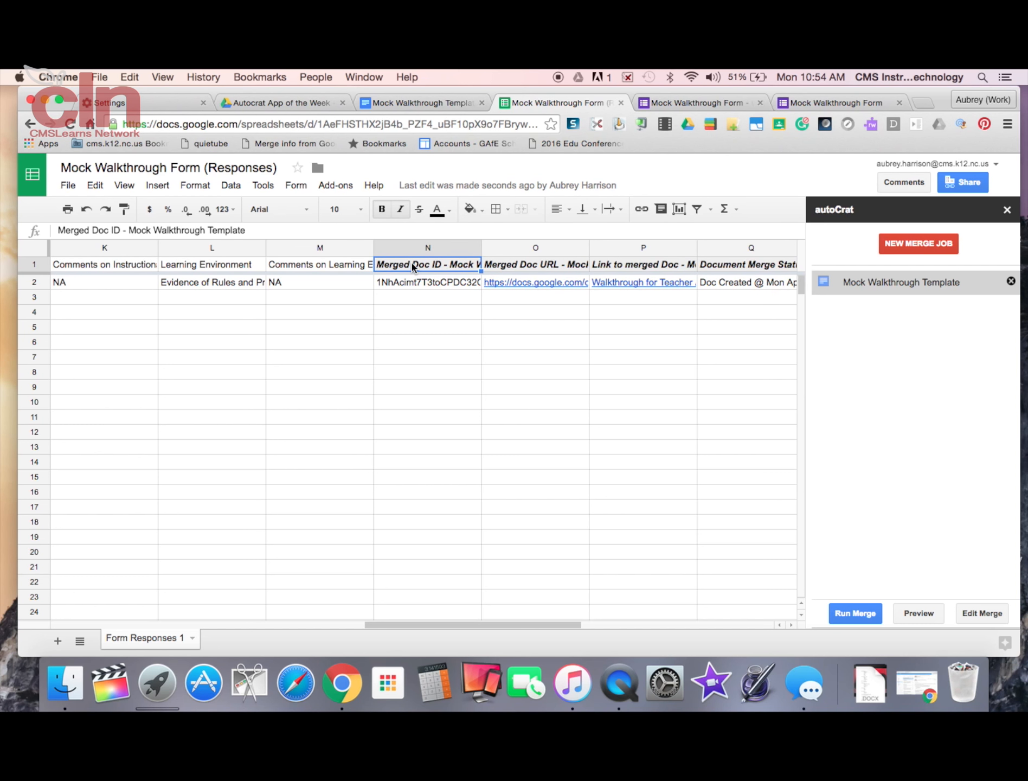
pyautogui.click(517, 270)
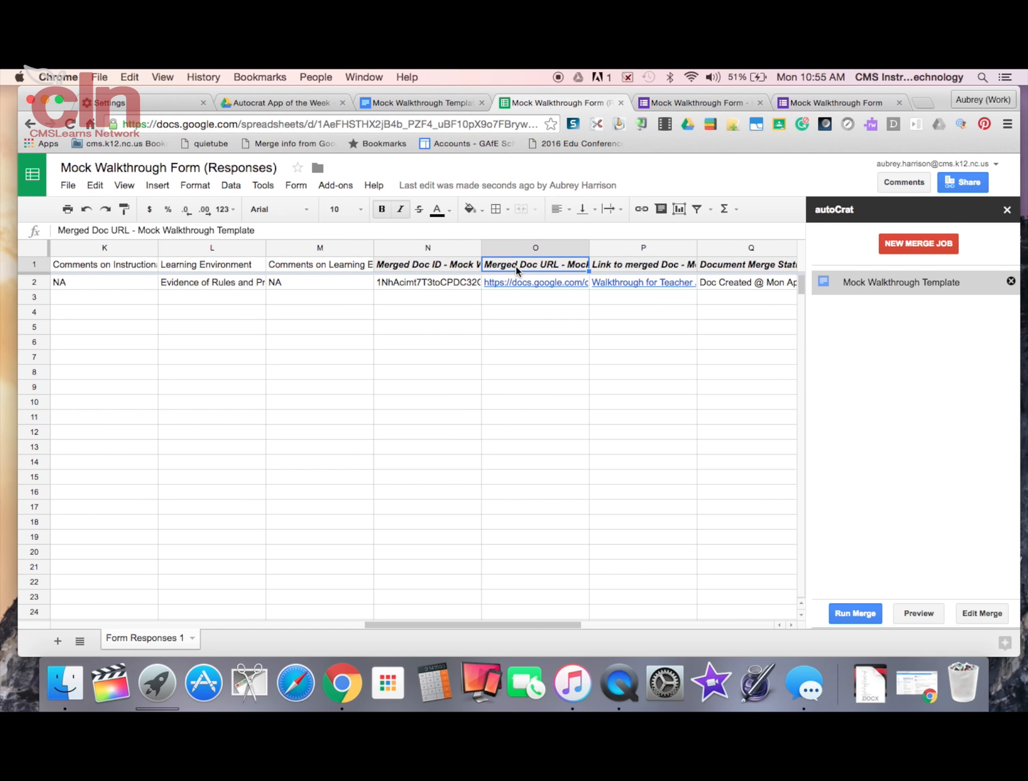
pyautogui.click(612, 269)
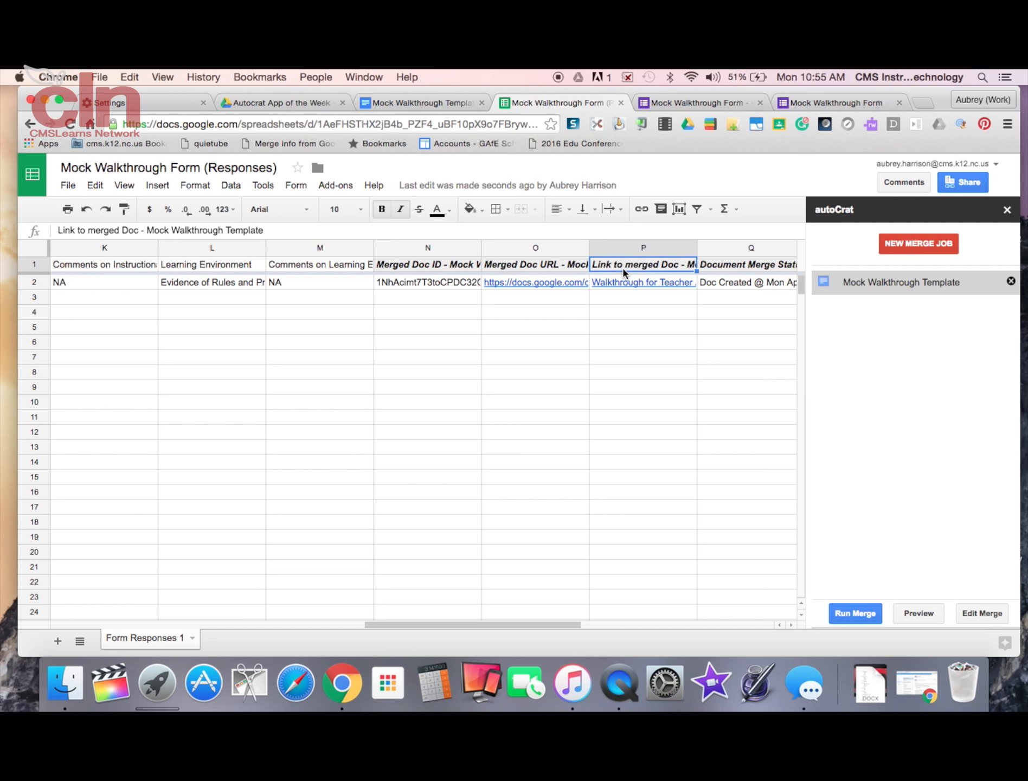
pyautogui.click(713, 271)
pyautogui.hscroll(-10, 716, 273)
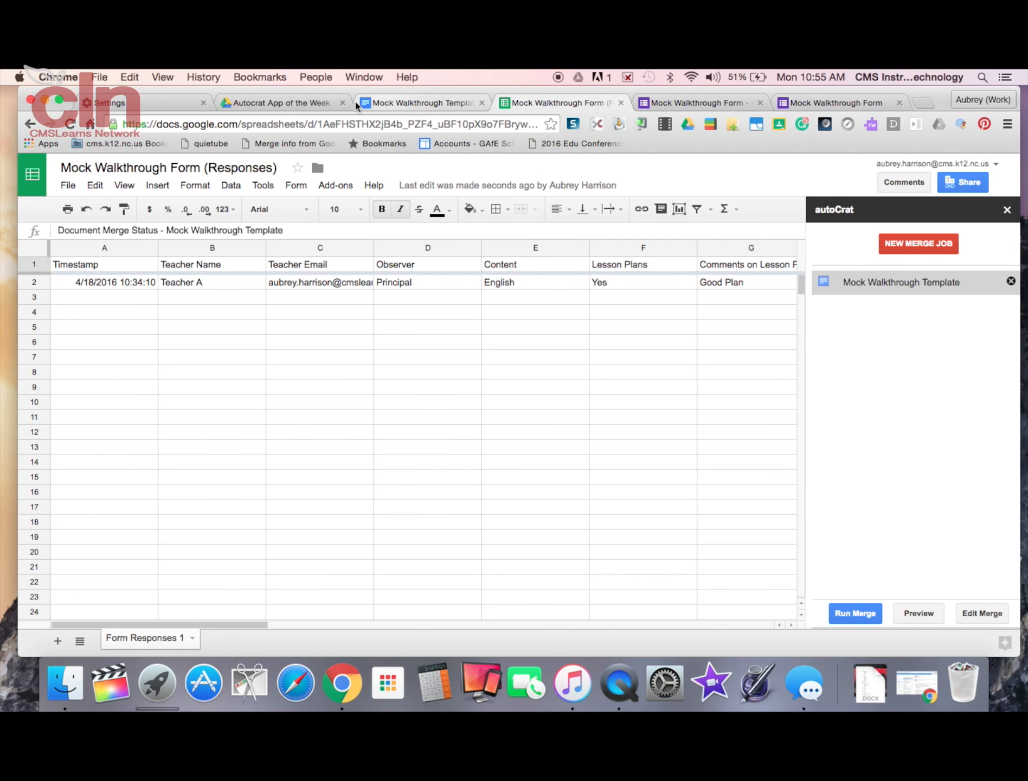
# - Open Walkthrough for Teacher A from the Mock Walkthrough Template - Merged Docs folder in Google Drive and review its merged content
pyautogui.click(261, 107)
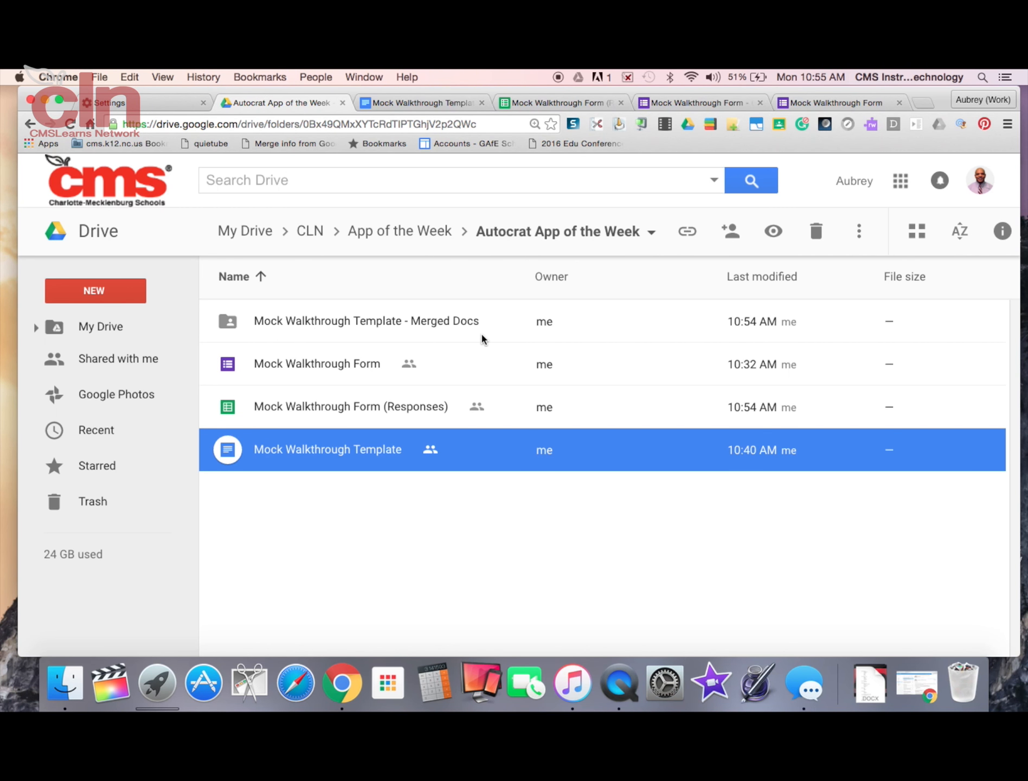
pyautogui.doubleClick(401, 323)
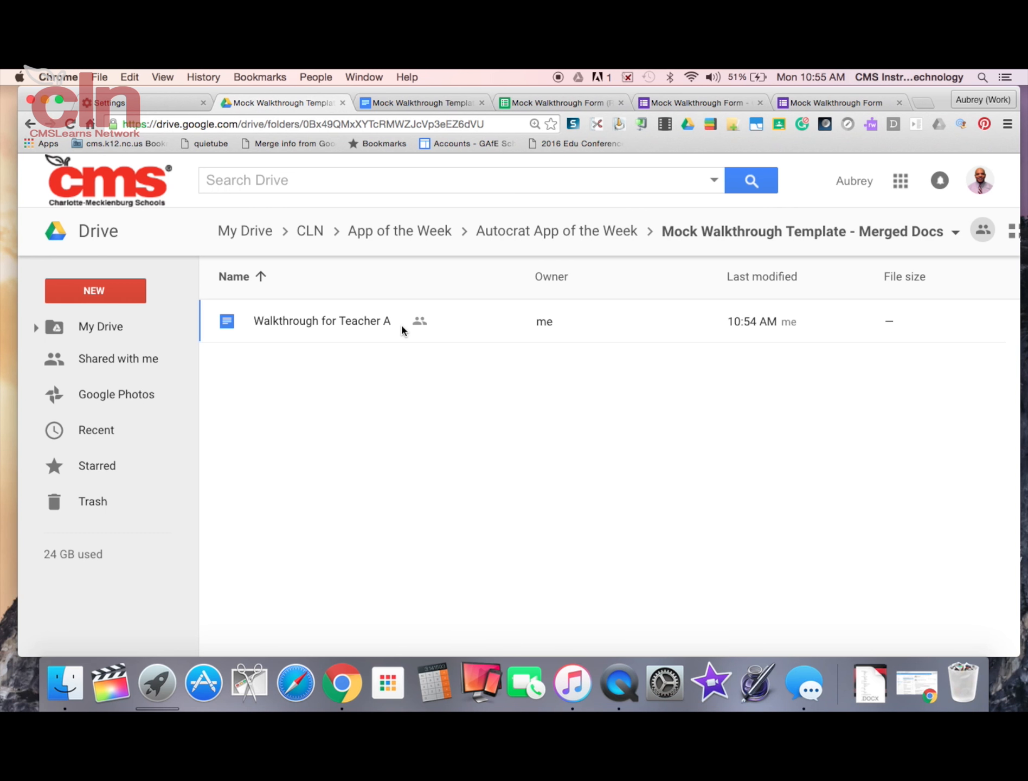
pyautogui.doubleClick(340, 323)
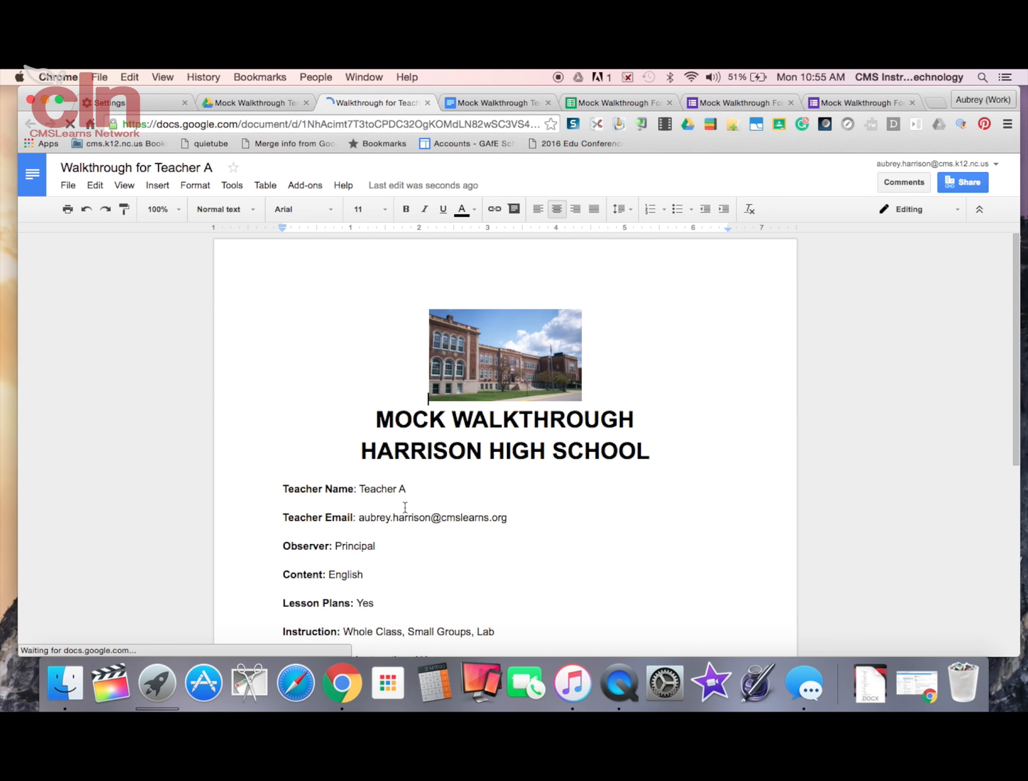
pyautogui.scroll(-5, 406, 507)
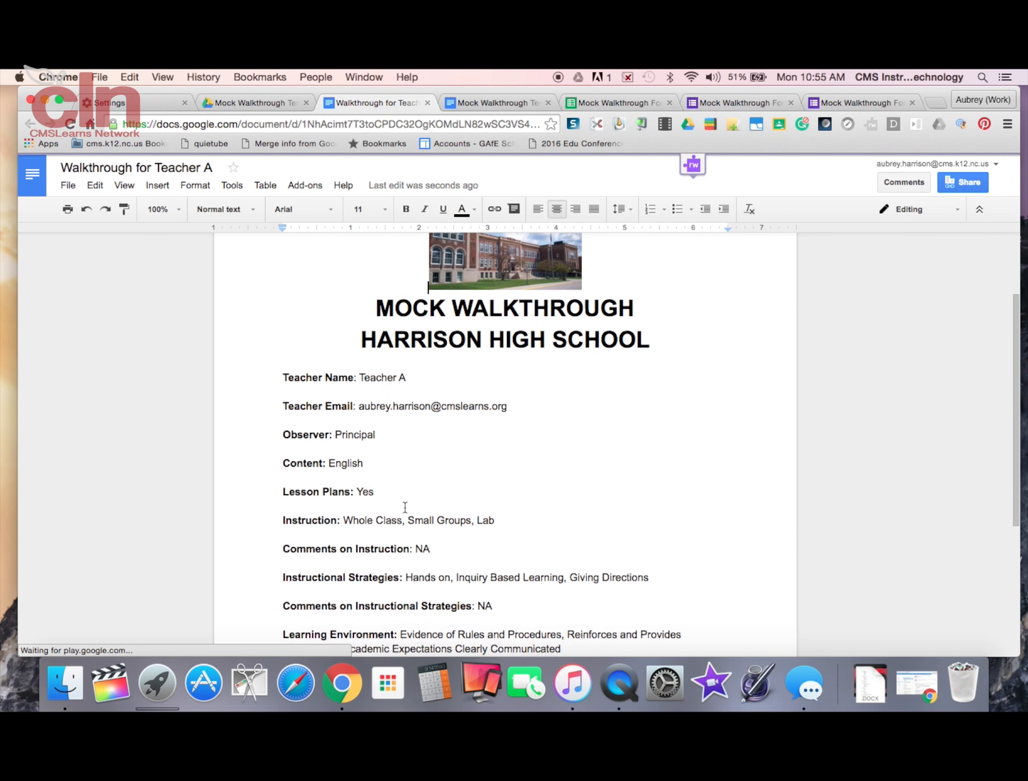
pyautogui.scroll(-2, 405, 507)
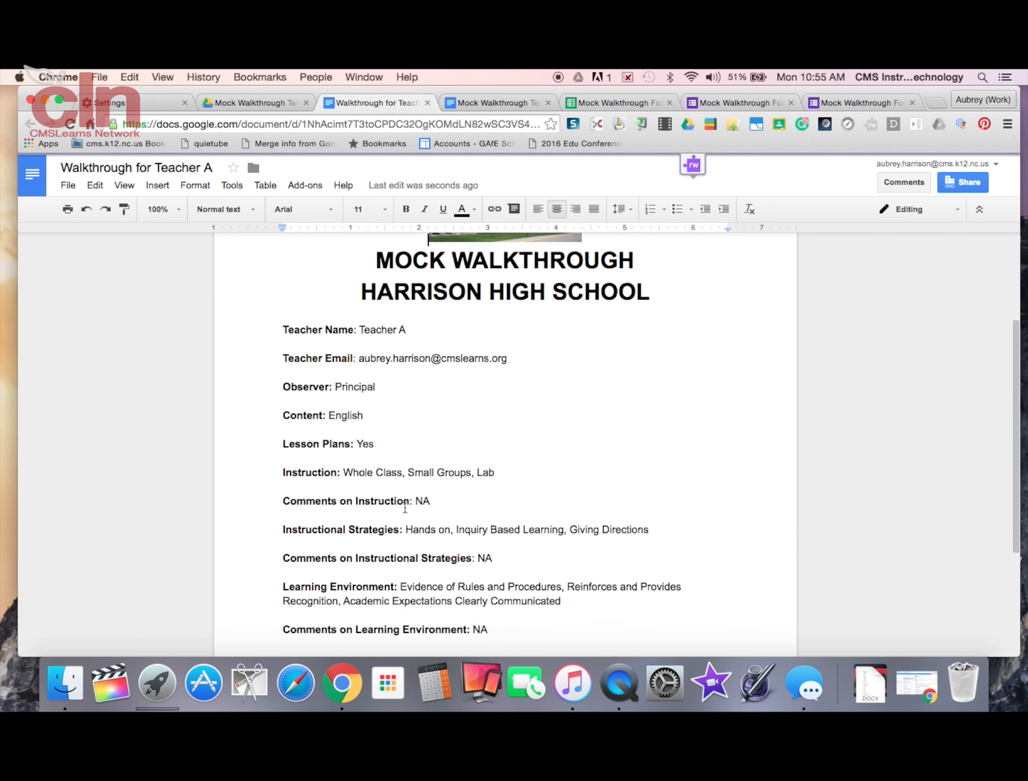
pyautogui.scroll(-2, 406, 507)
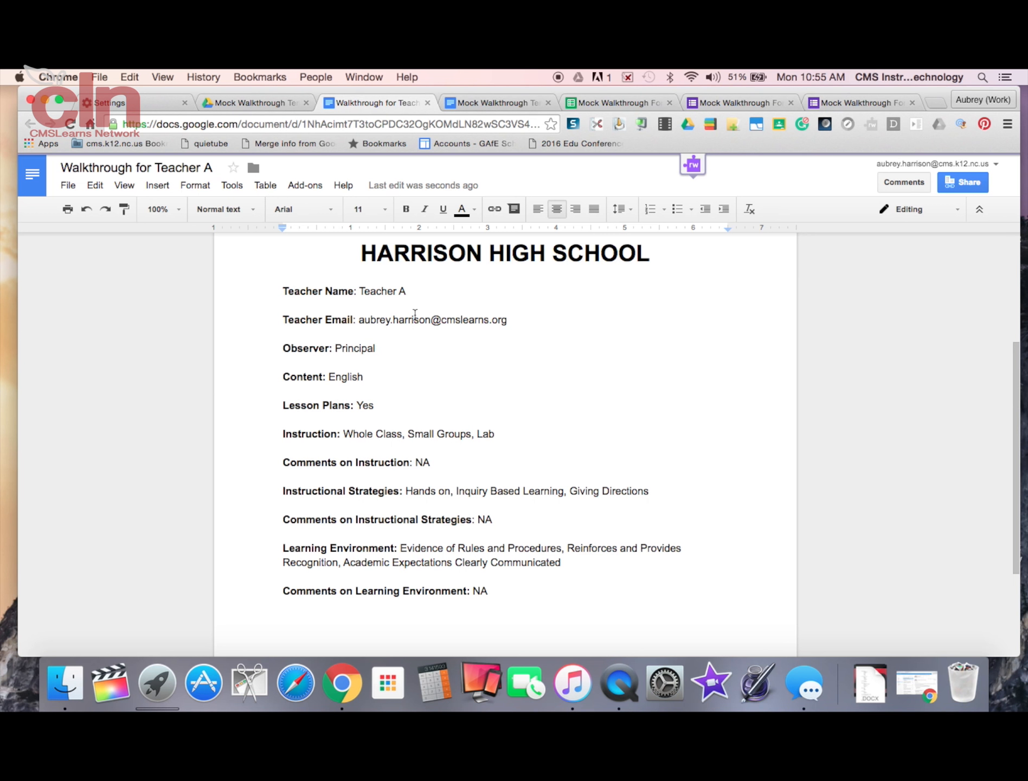
pyautogui.scroll(6, 390, 353)
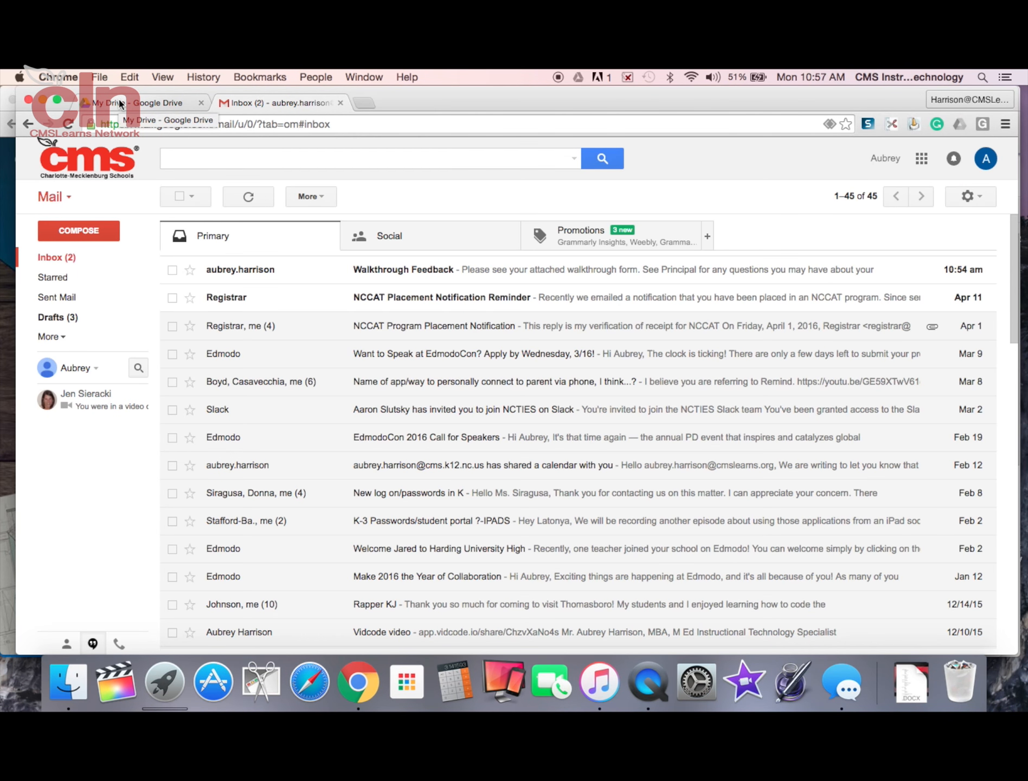
# - Open the Walkthrough Feedback email in the recipient's Gmail inbox and follow its link to the Walkthrough for Teacher A document
pyautogui.click(392, 276)
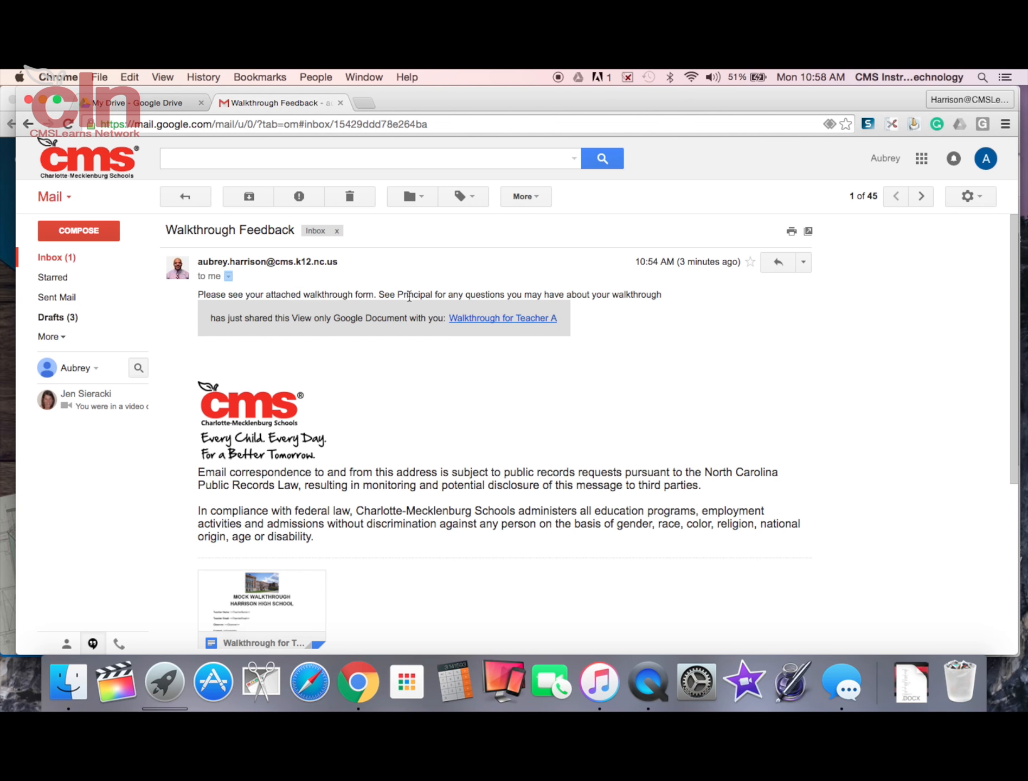
pyautogui.click(480, 320)
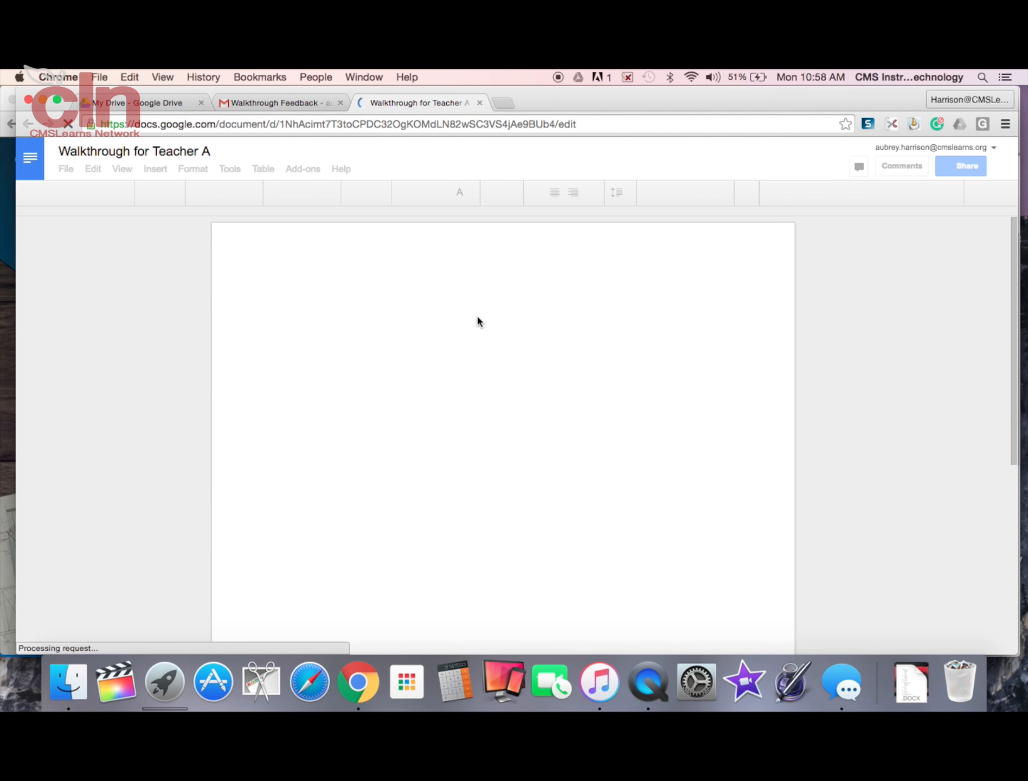